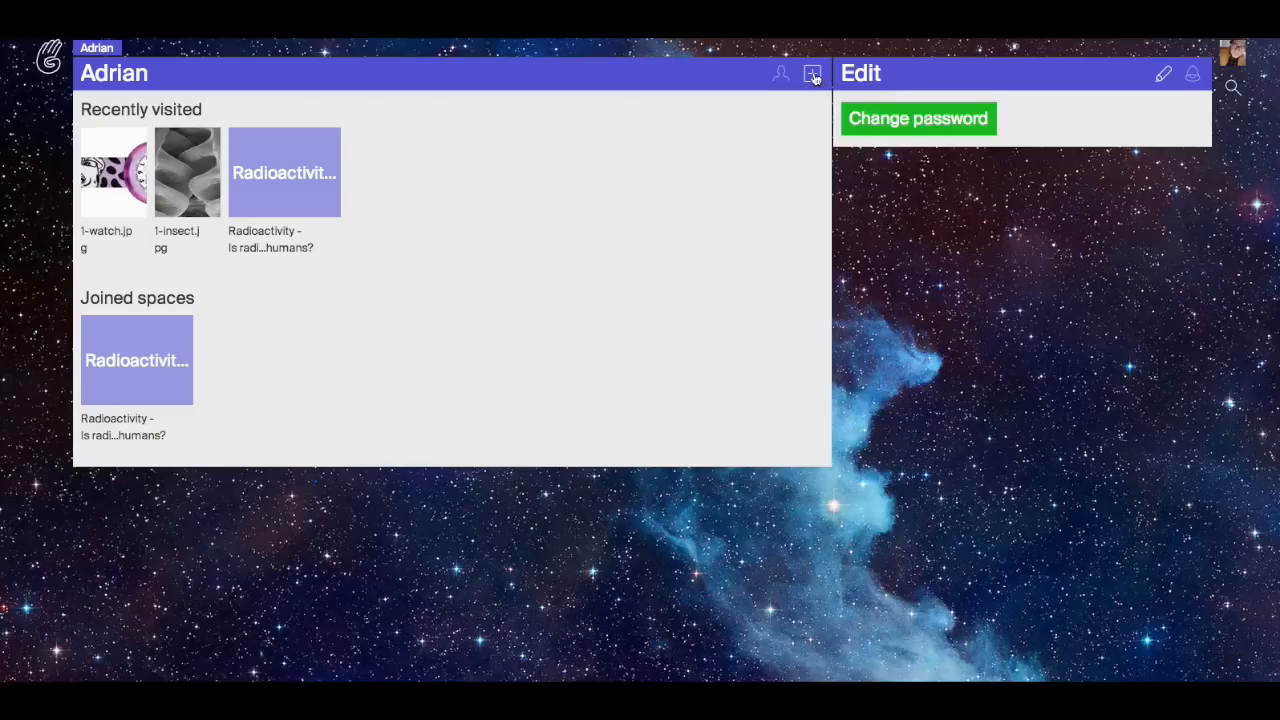
Create an inquiry learning space named "Gears" and open it.
{"action": "left_click", "coordinate": [813, 75]}
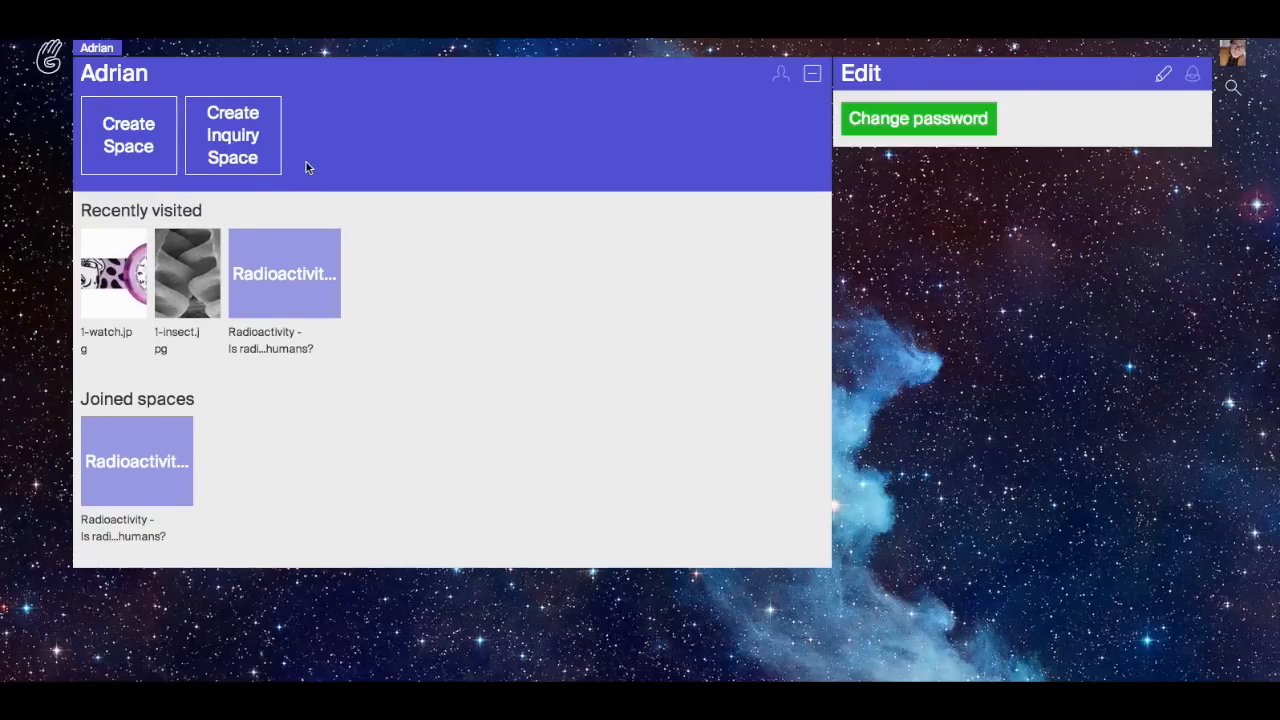
{"action": "left_click", "coordinate": [231, 135]}
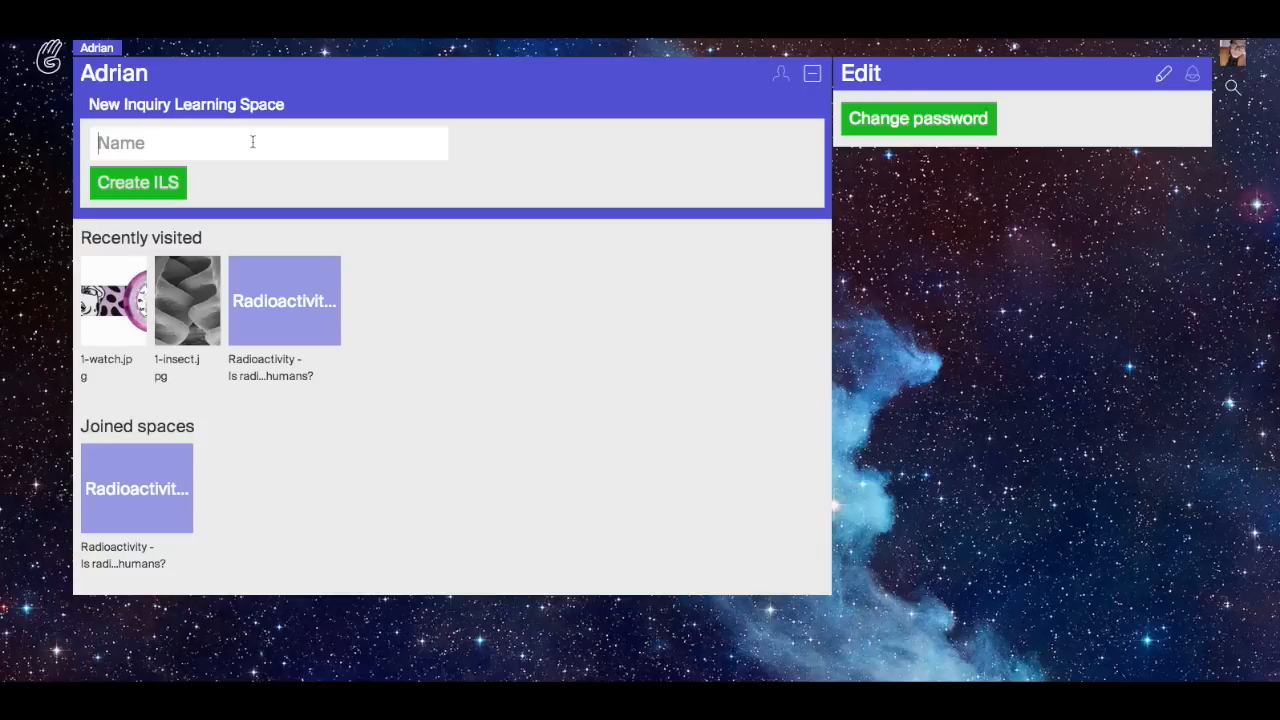
{"action": "type", "text": "Gears"}
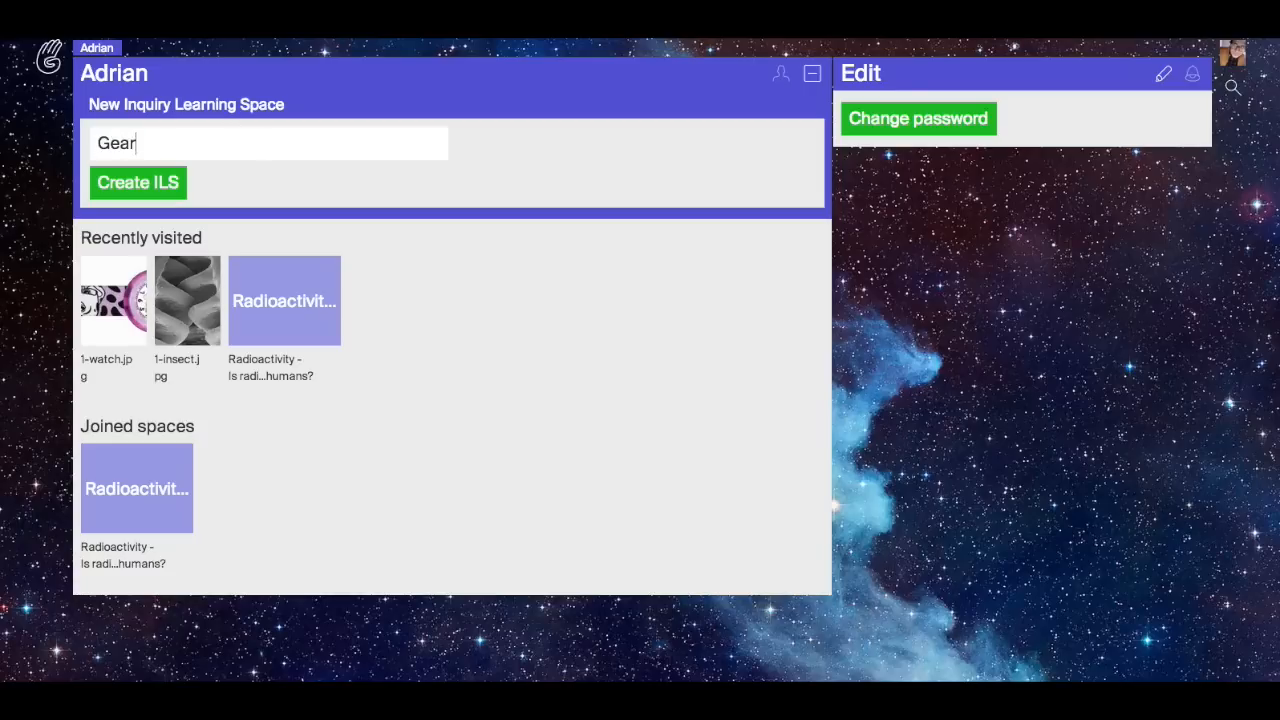
{"action": "left_click", "coordinate": [133, 188]}
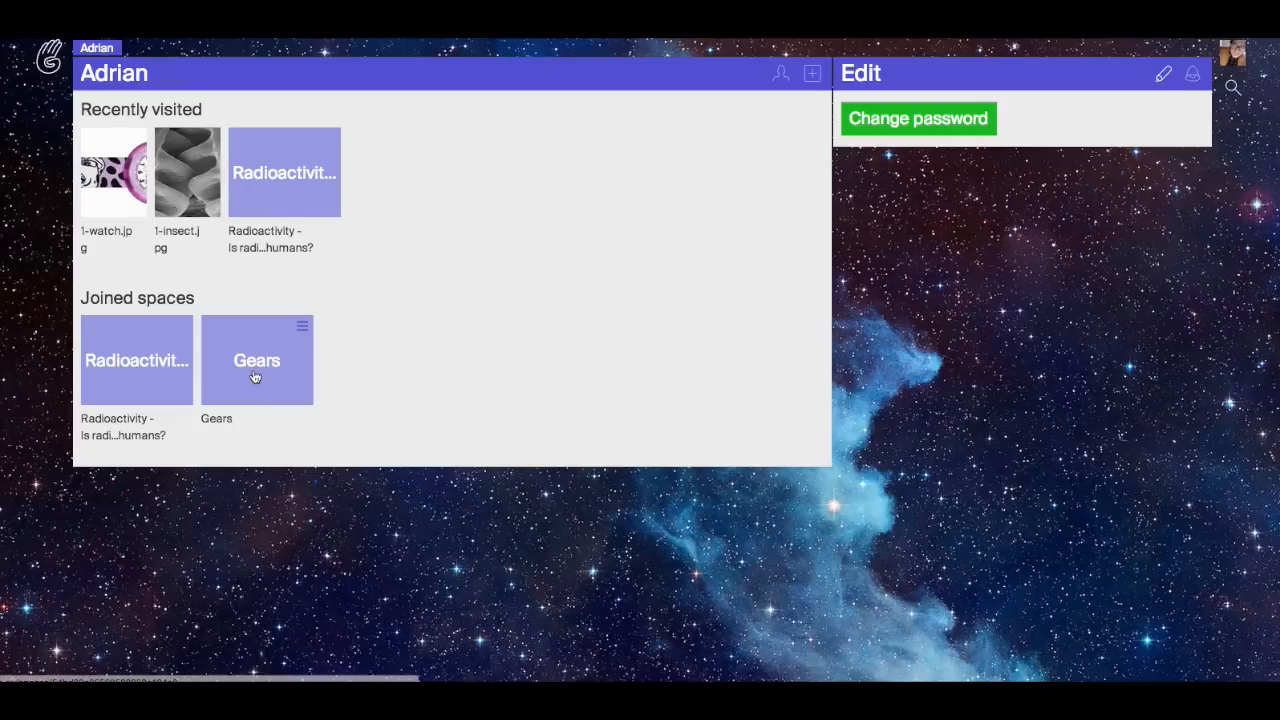
{"action": "left_click", "coordinate": [260, 368]}
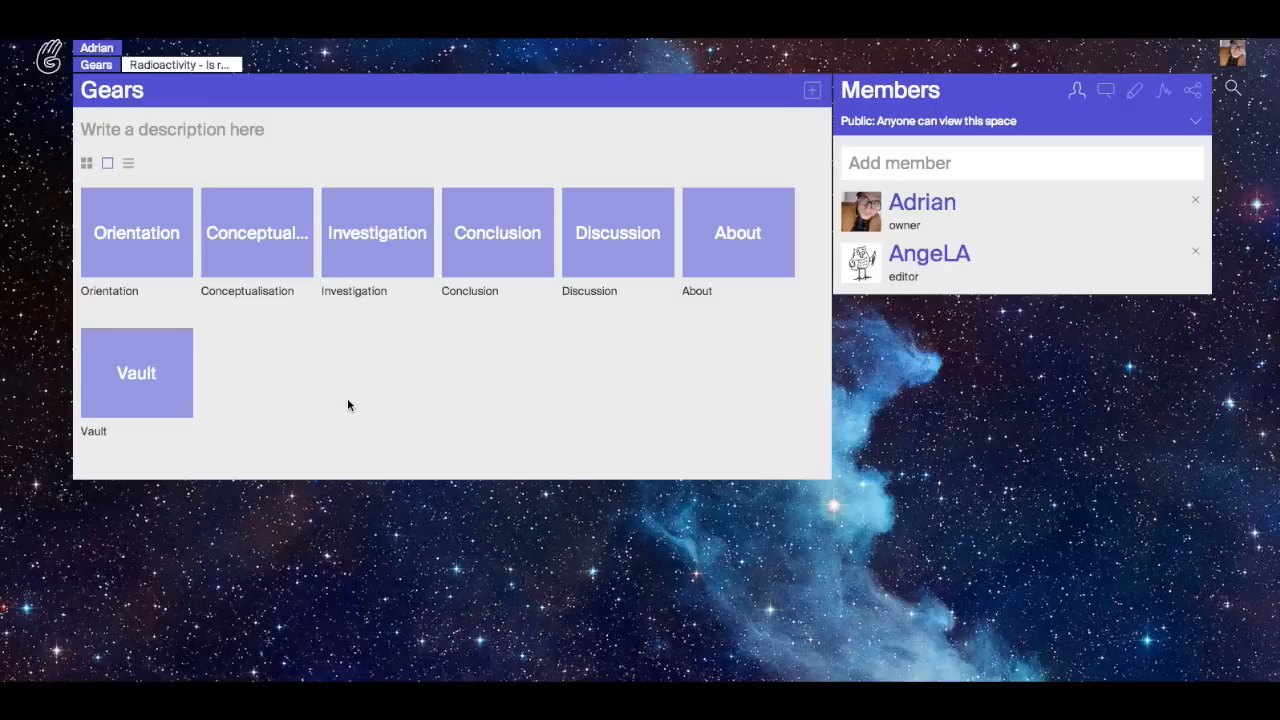
Search for the colleague by first name and add them as a member of the Gears space.
{"action": "left_click", "coordinate": [921, 168]}
{"action": "type", "text": "Sten"}
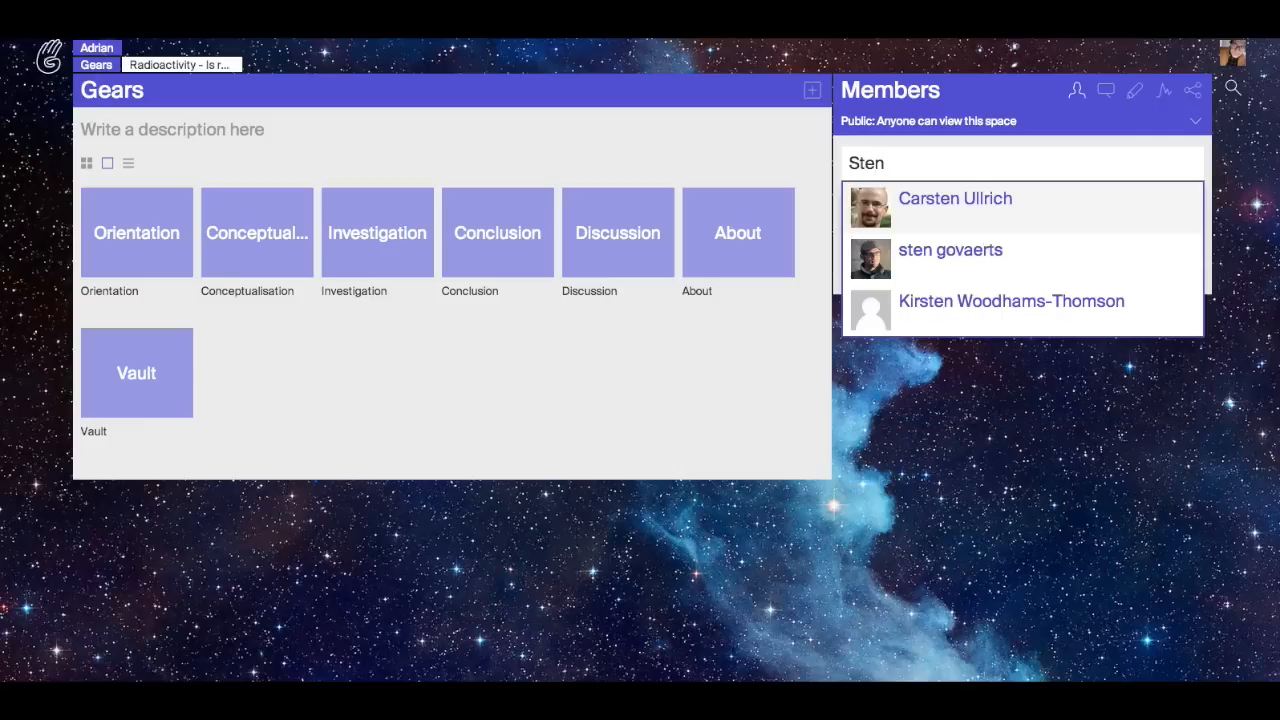
{"action": "key", "text": "Down"}
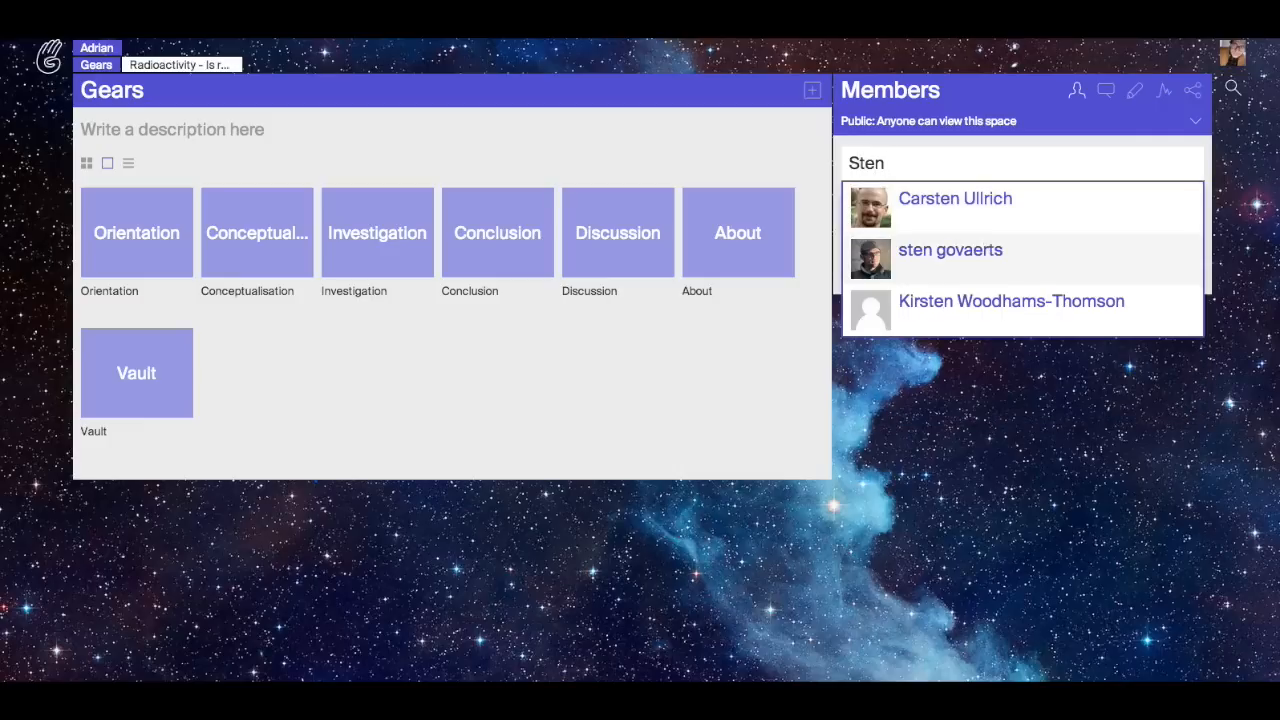
{"action": "left_click", "coordinate": [937, 262]}
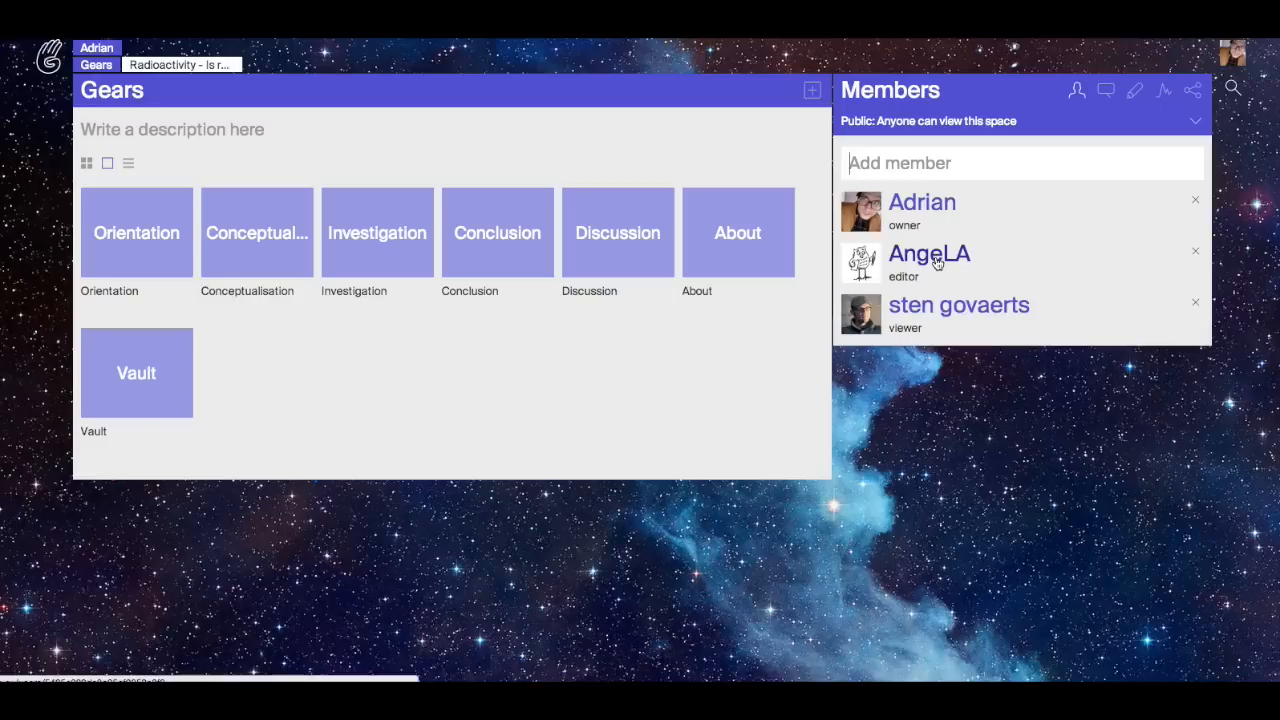
Change the newly added member's permission to Editor for this space and all spaces inside it.
{"action": "left_click", "coordinate": [904, 330]}
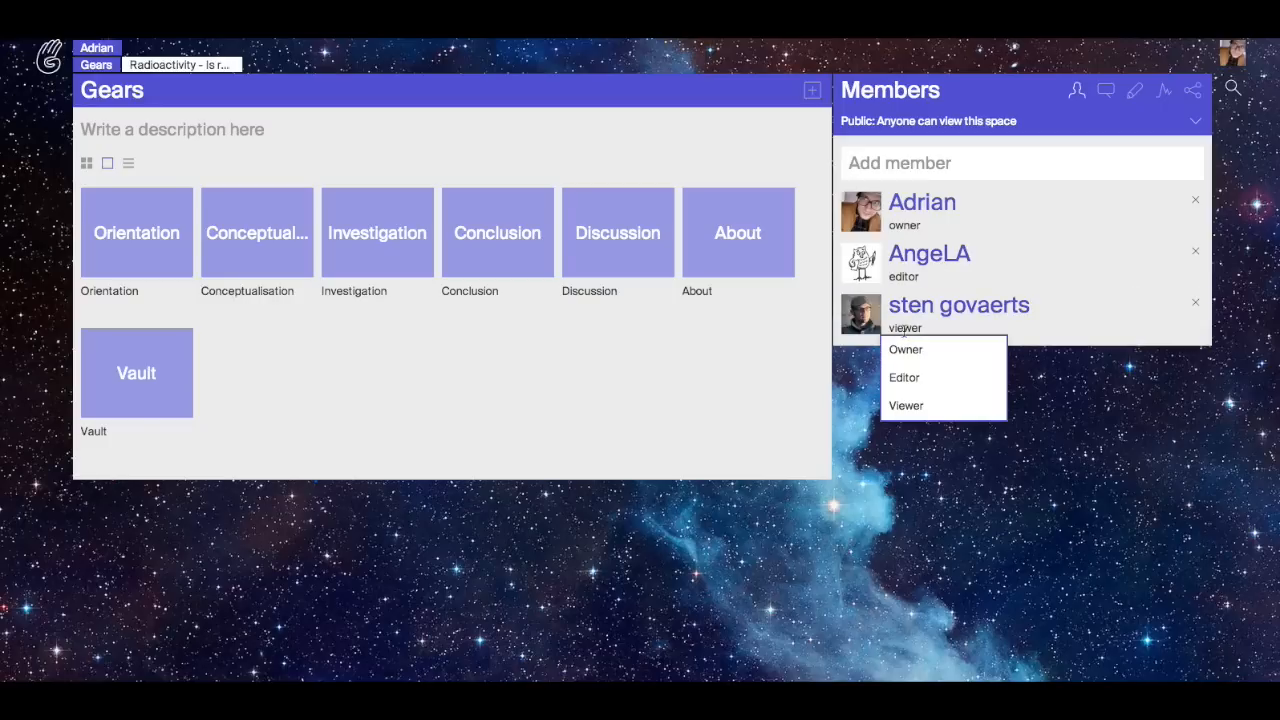
{"action": "left_click", "coordinate": [905, 378]}
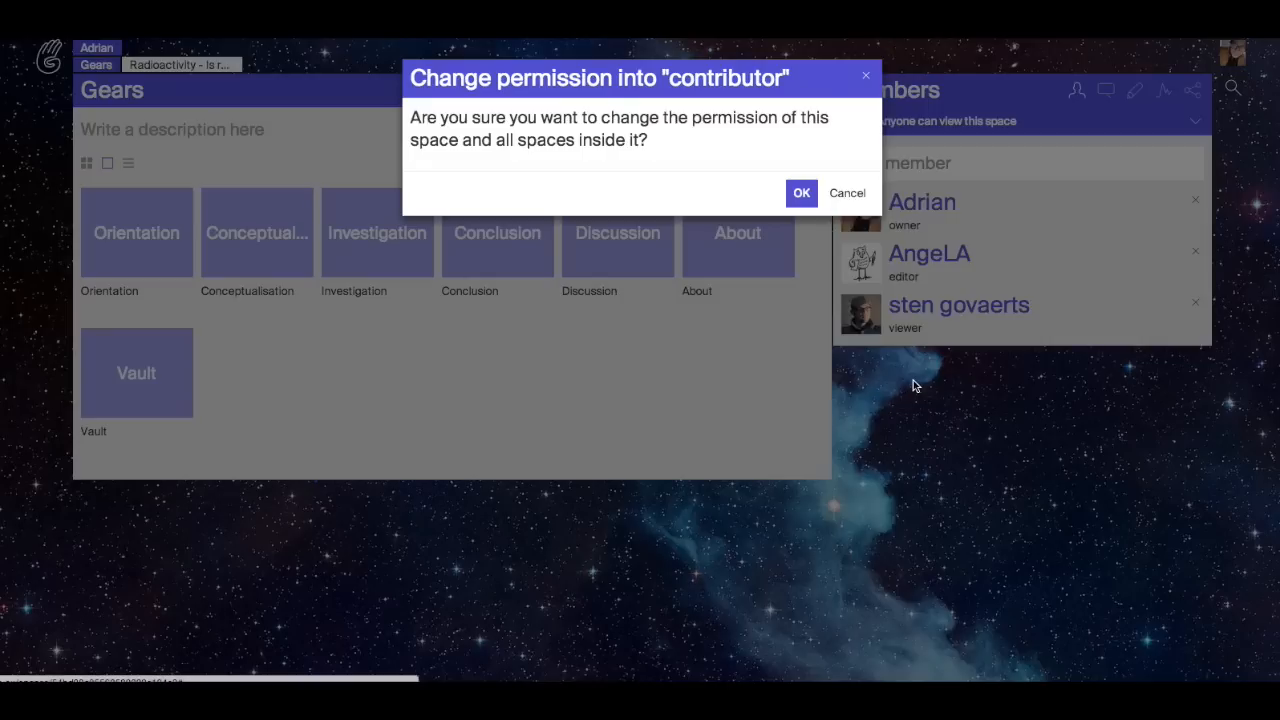
{"action": "left_click", "coordinate": [801, 195]}
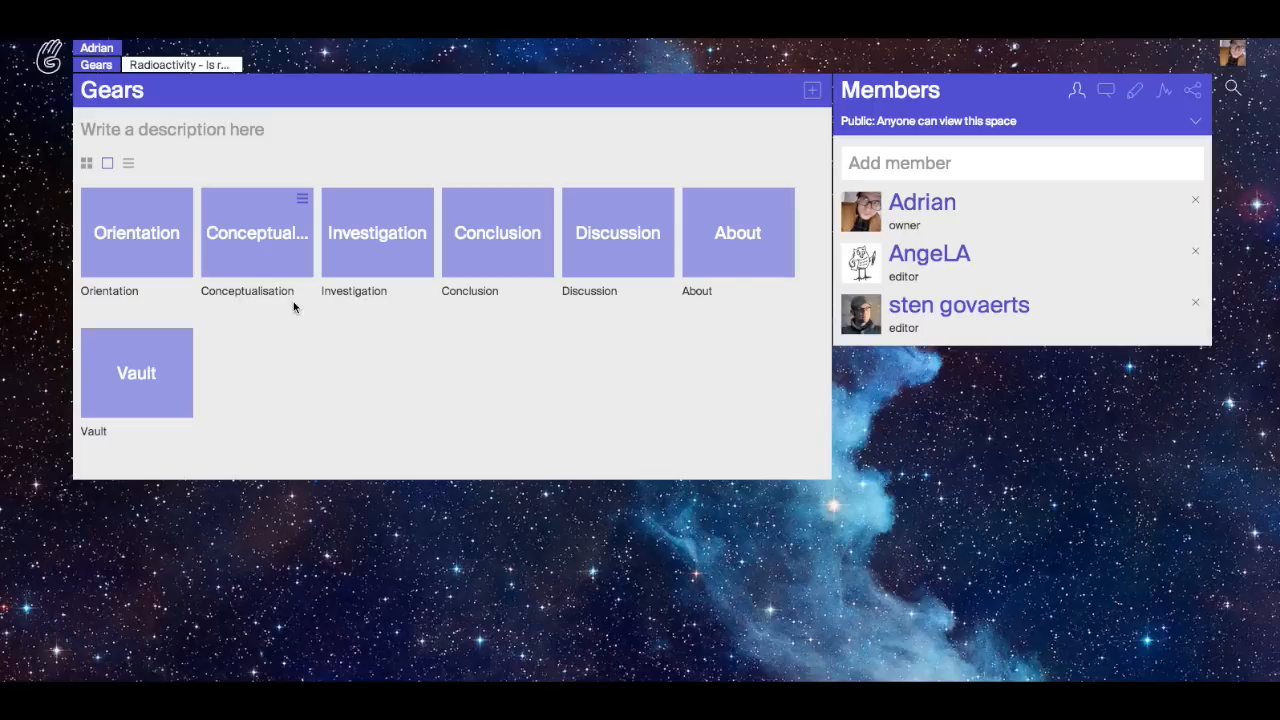
Add 1-bike.jpg, 1-insect.jpg and 1-watch.jpg from the Gear folder in Finder to the Orientation phase.
{"action": "left_click", "coordinate": [131, 248]}
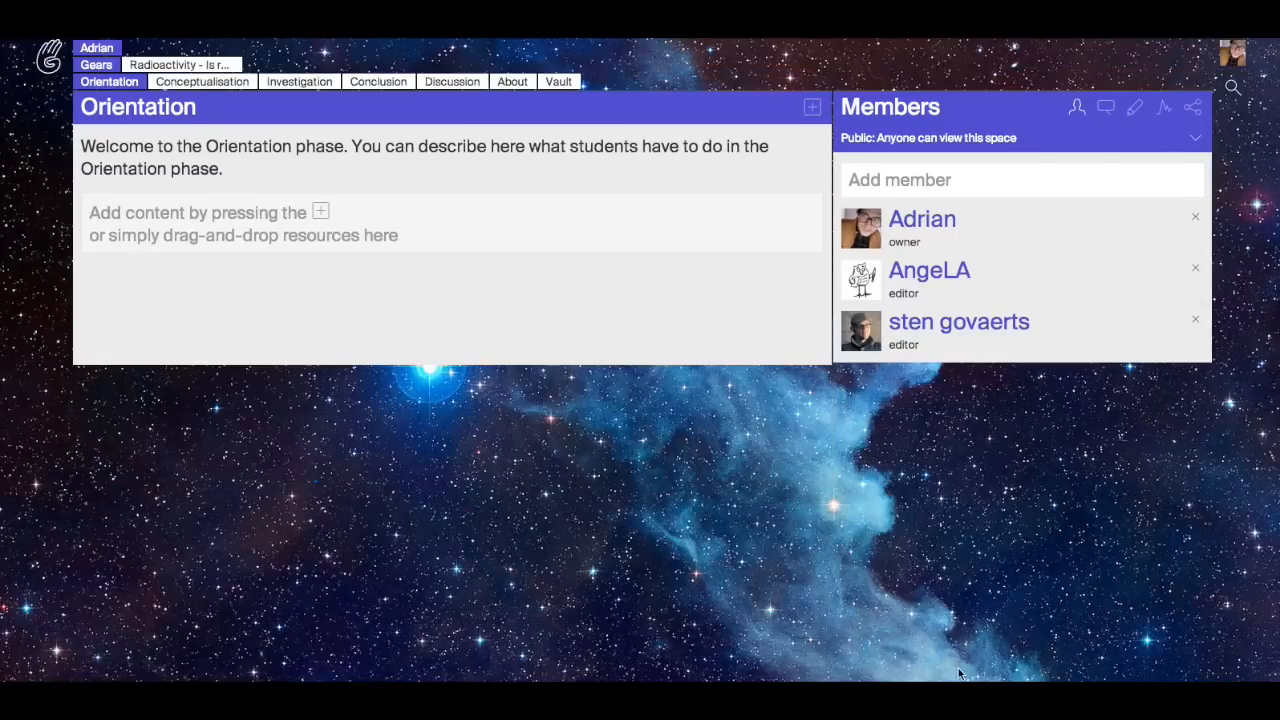
{"action": "key", "text": "super+Tab"}
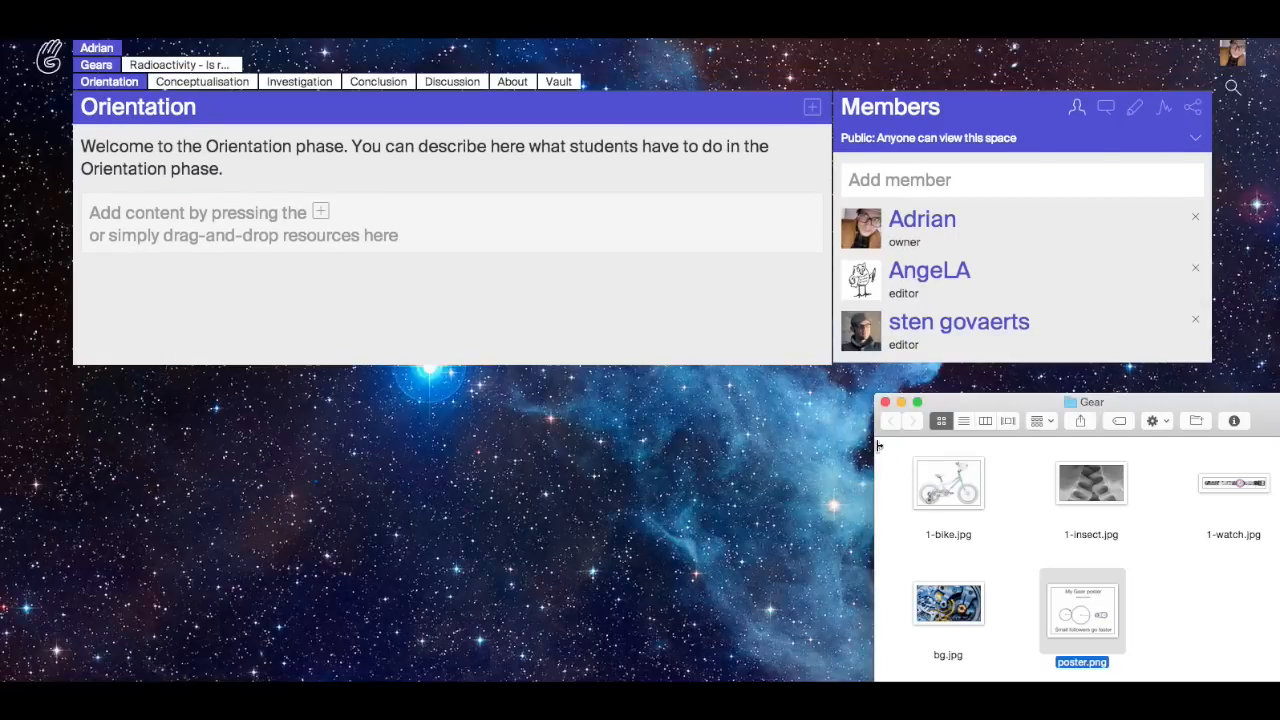
{"action": "left_click", "coordinate": [956, 467]}
{"action": "left_click", "coordinate": [1110, 492], "text": "shift"}
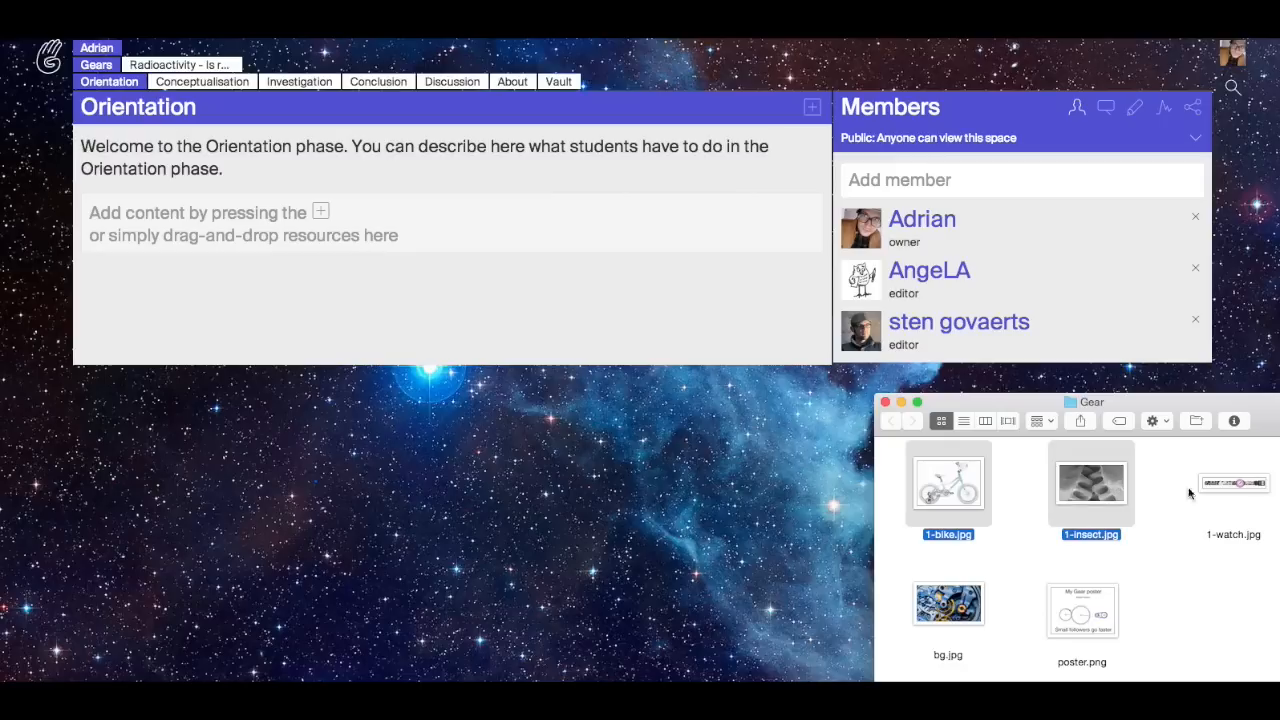
{"action": "left_click", "coordinate": [1262, 490], "text": "shift"}
{"action": "left_click_drag", "start_coordinate": [1240, 487], "coordinate": [486, 240]}
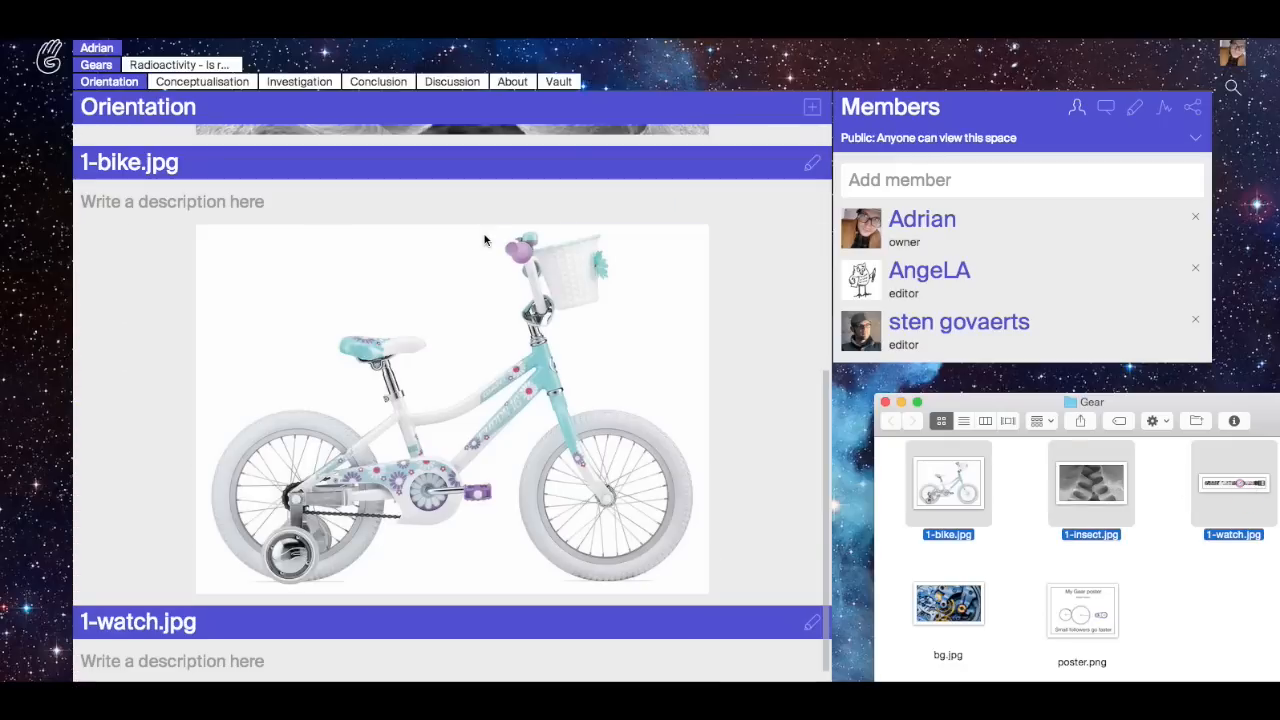
{"action": "left_click", "coordinate": [855, 433]}
Replace the Orientation phase's default description with "Gears are everywhere".
{"action": "scroll", "coordinate": [577, 364], "scroll_direction": "up", "scroll_amount": 5}
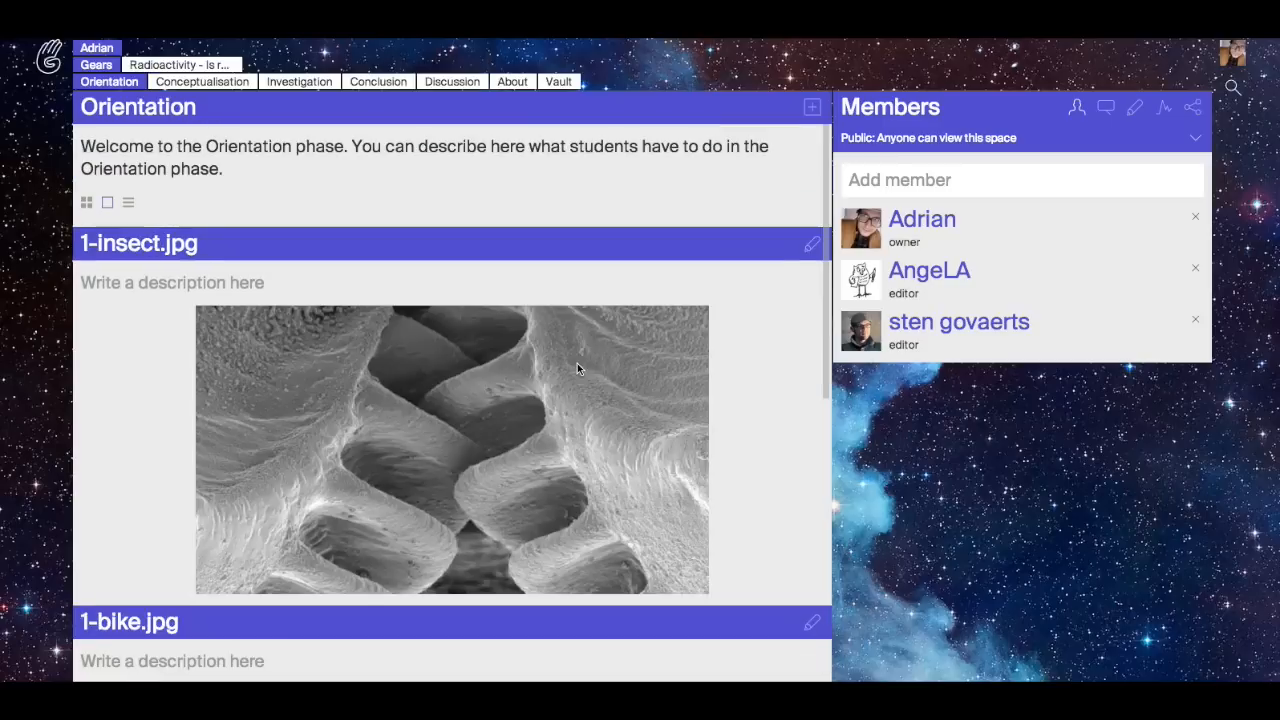
{"action": "left_click", "coordinate": [234, 166]}
{"action": "left_click_drag", "start_coordinate": [234, 166], "coordinate": [77, 148]}
{"action": "key", "text": "BackSpace"}
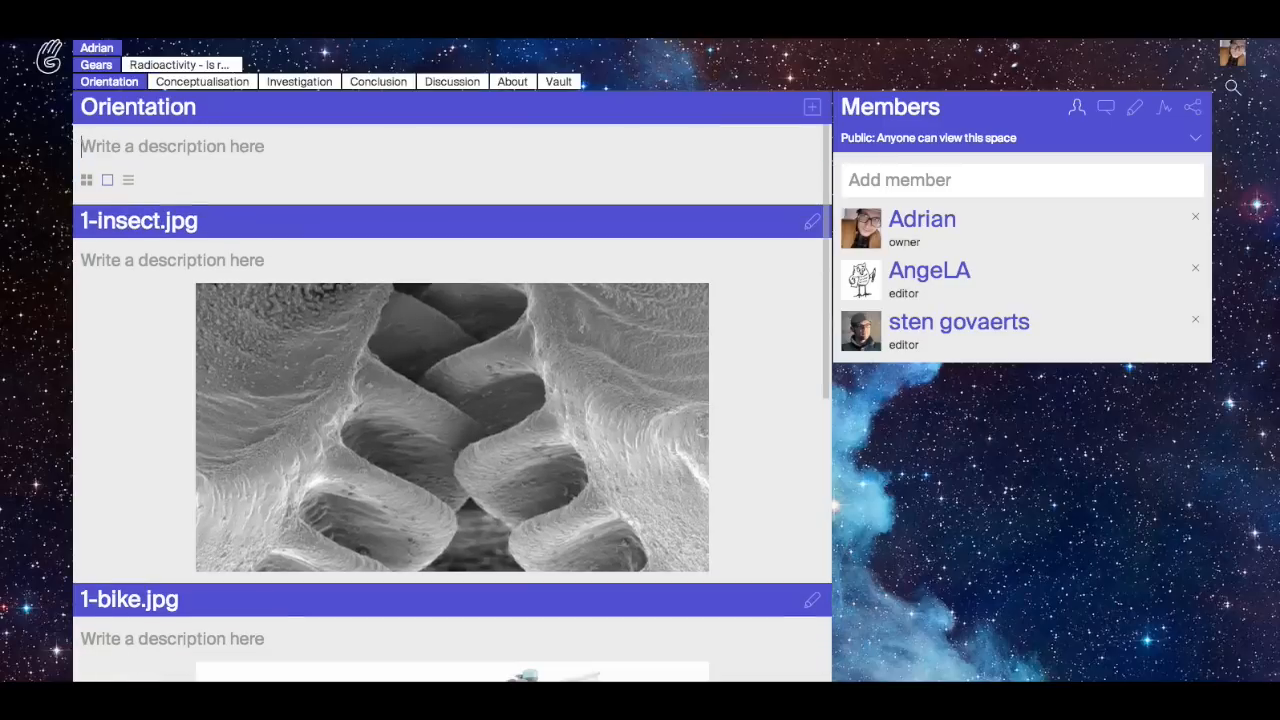
{"action": "type", "text": "Gear"}
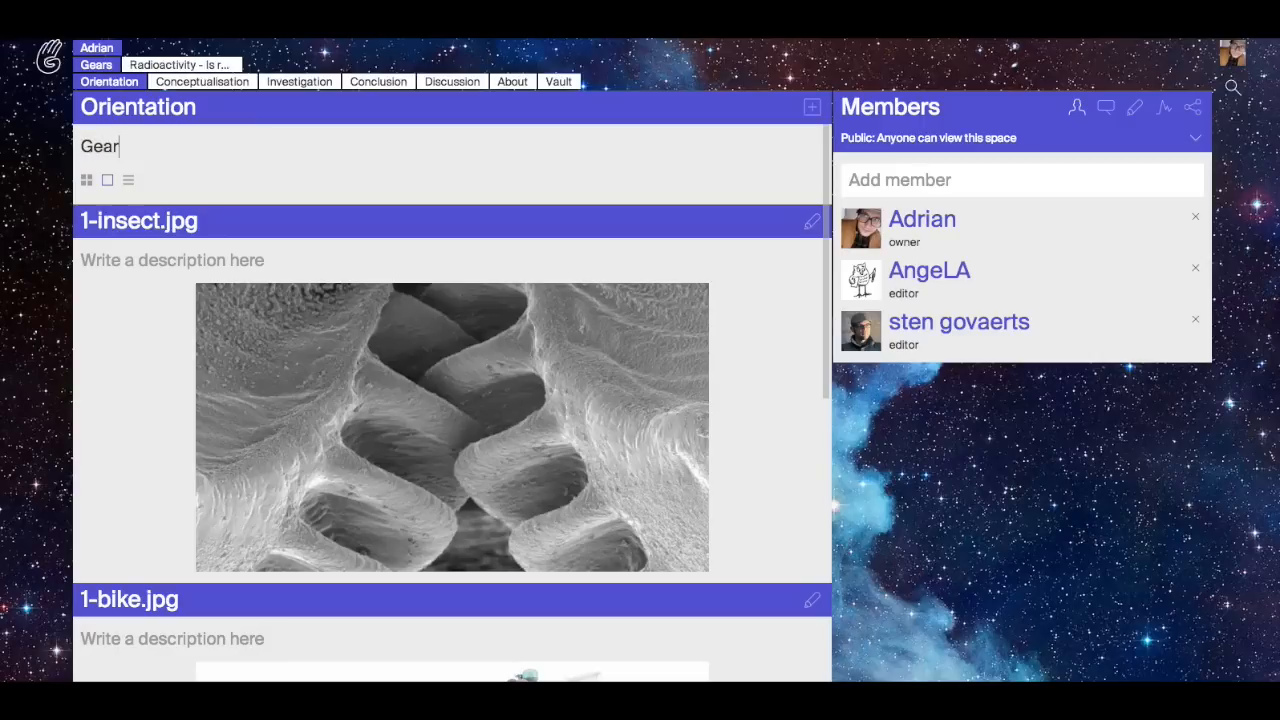
{"action": "type", "text": "s are everywhere"}
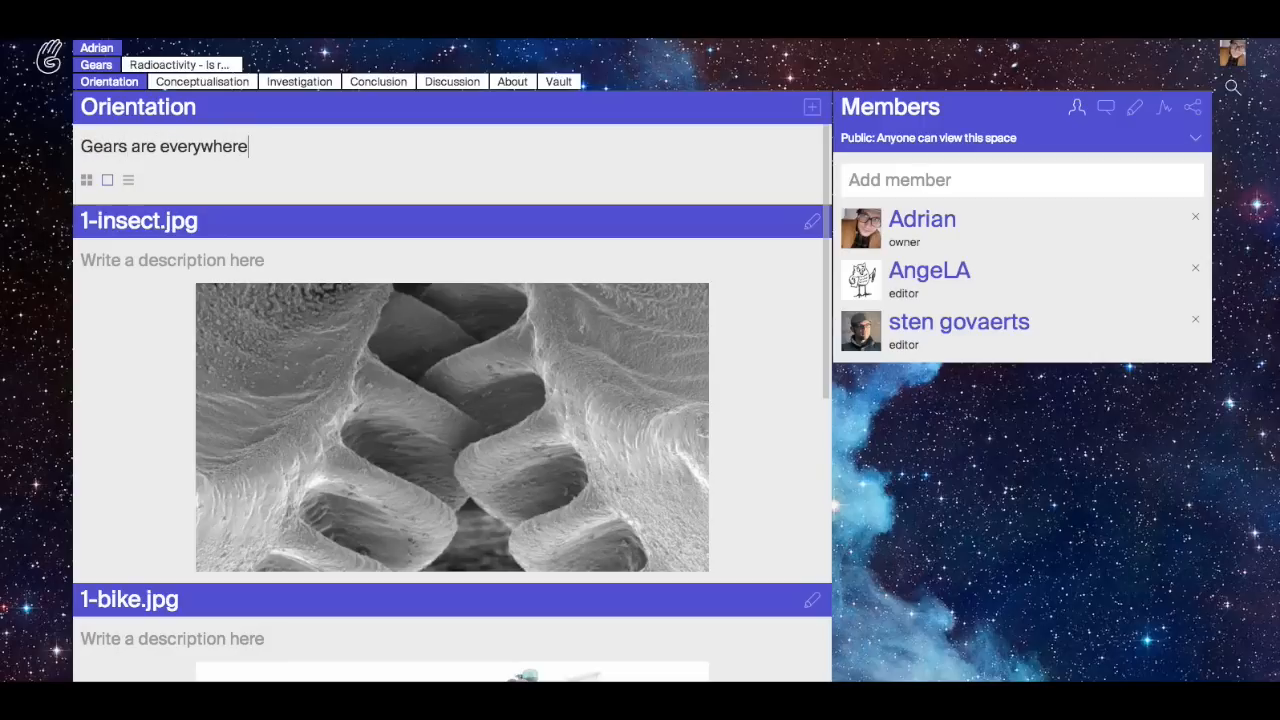
Format the word "Gears" in the Orientation description as bold and italic.
{"action": "double_click", "coordinate": [98, 146]}
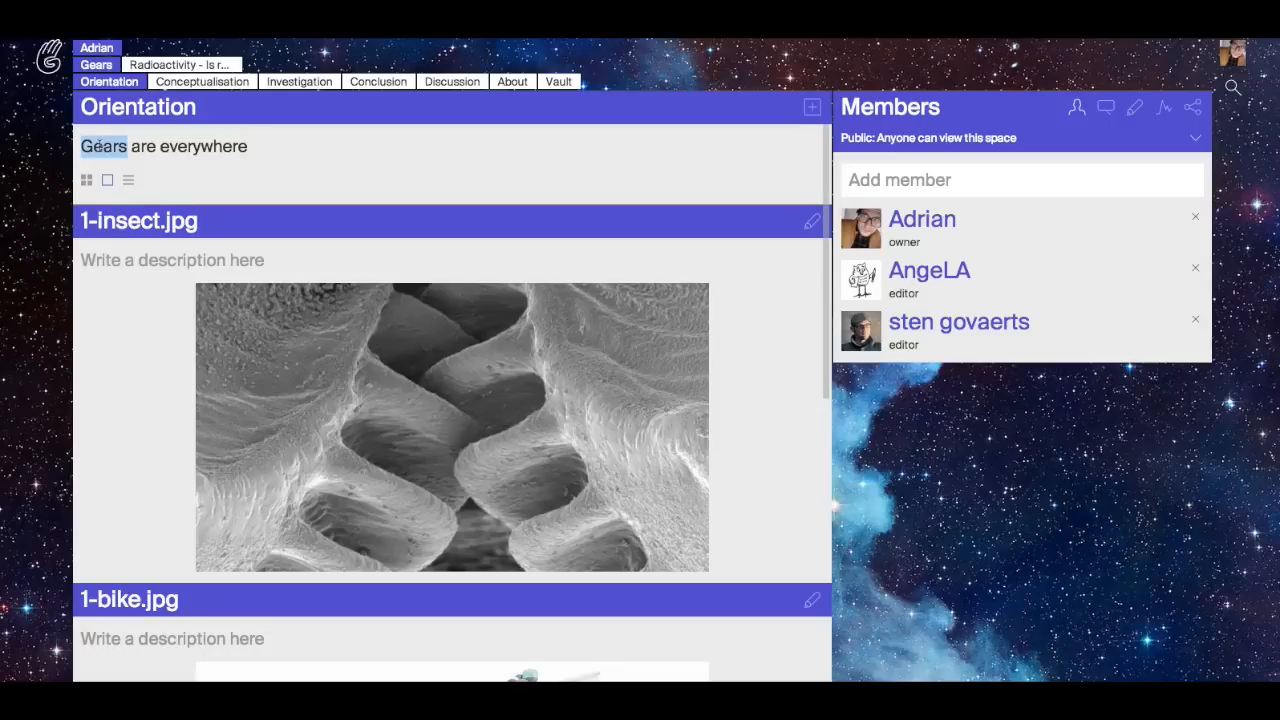
{"action": "key", "text": "ctrl+b"}
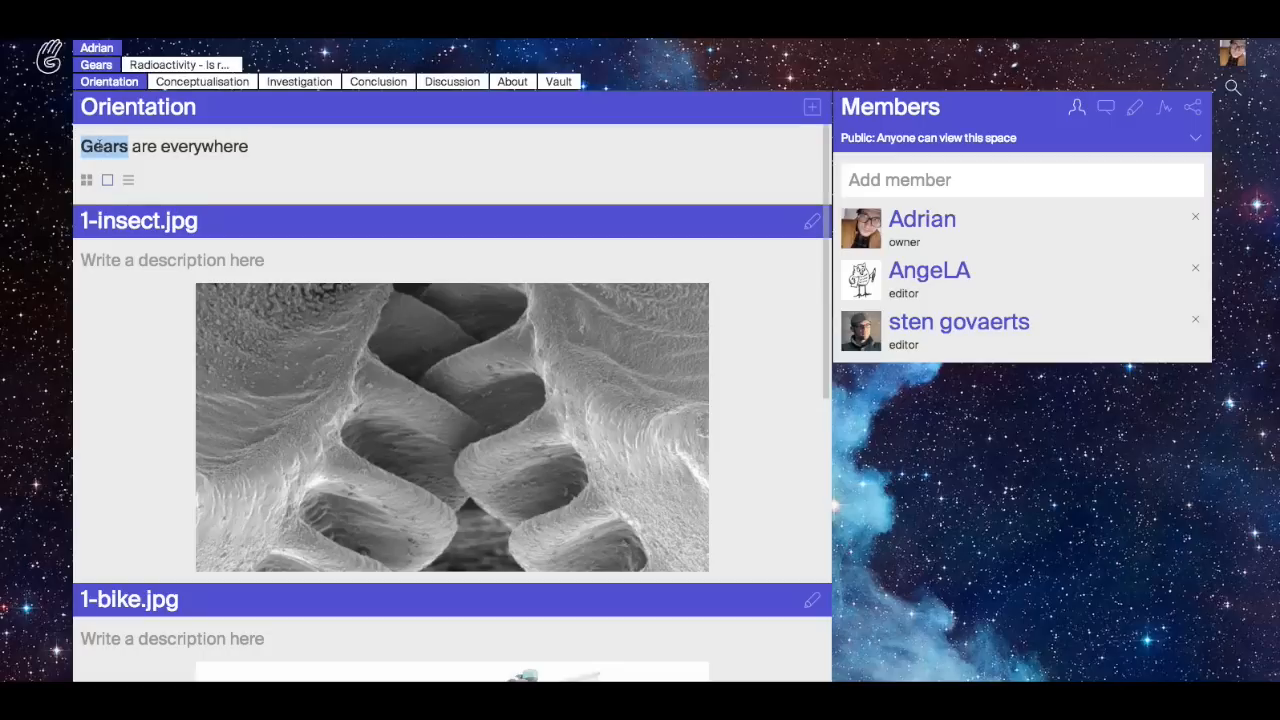
{"action": "key", "text": "ctrl+i"}
{"action": "left_click", "coordinate": [313, 150]}
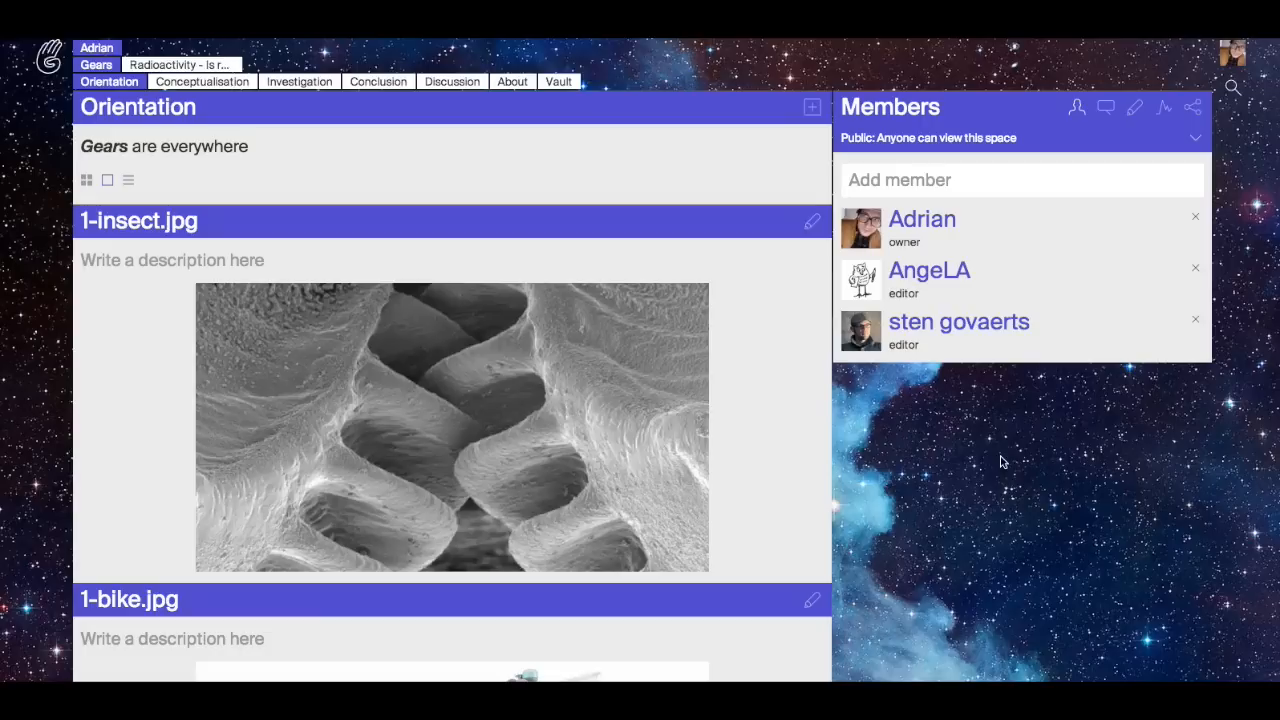
Show the standalone view of the inquiry space and enter it with the teacher's nickname.
{"action": "left_click", "coordinate": [1194, 112]}
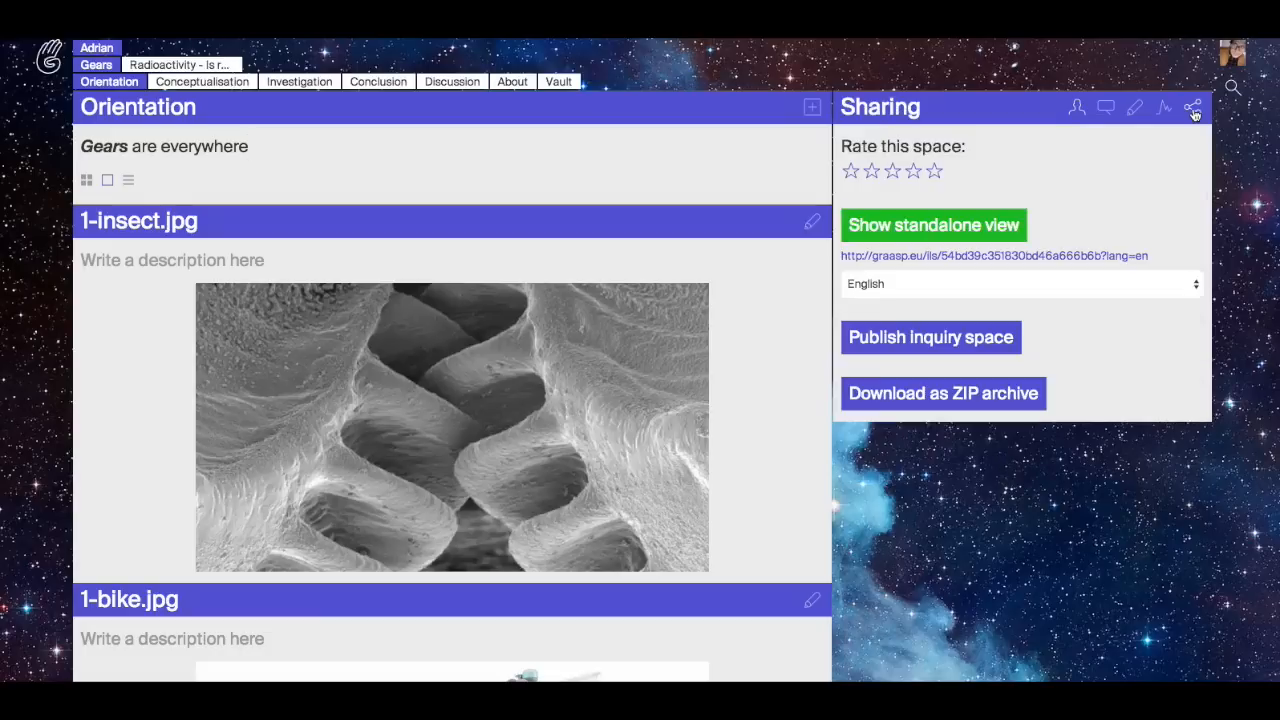
{"action": "left_click", "coordinate": [913, 228]}
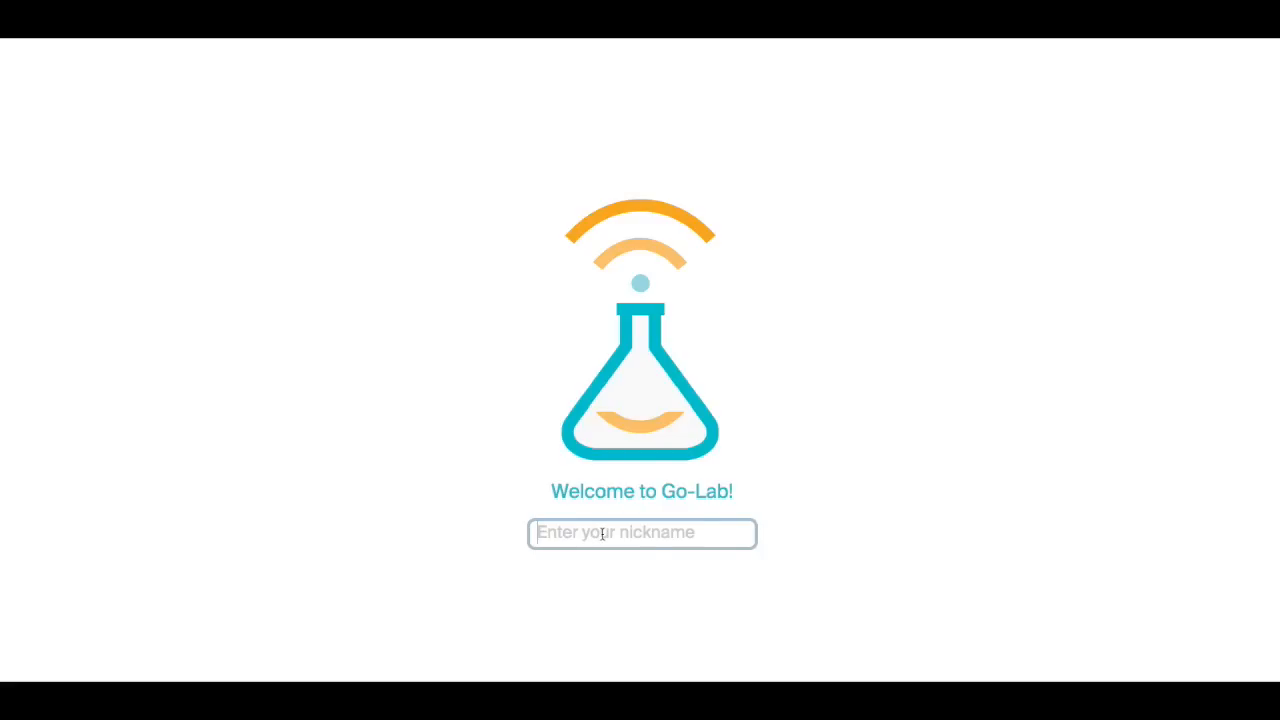
{"action": "type", "text": "Adrian"}
{"action": "key", "text": "Return"}
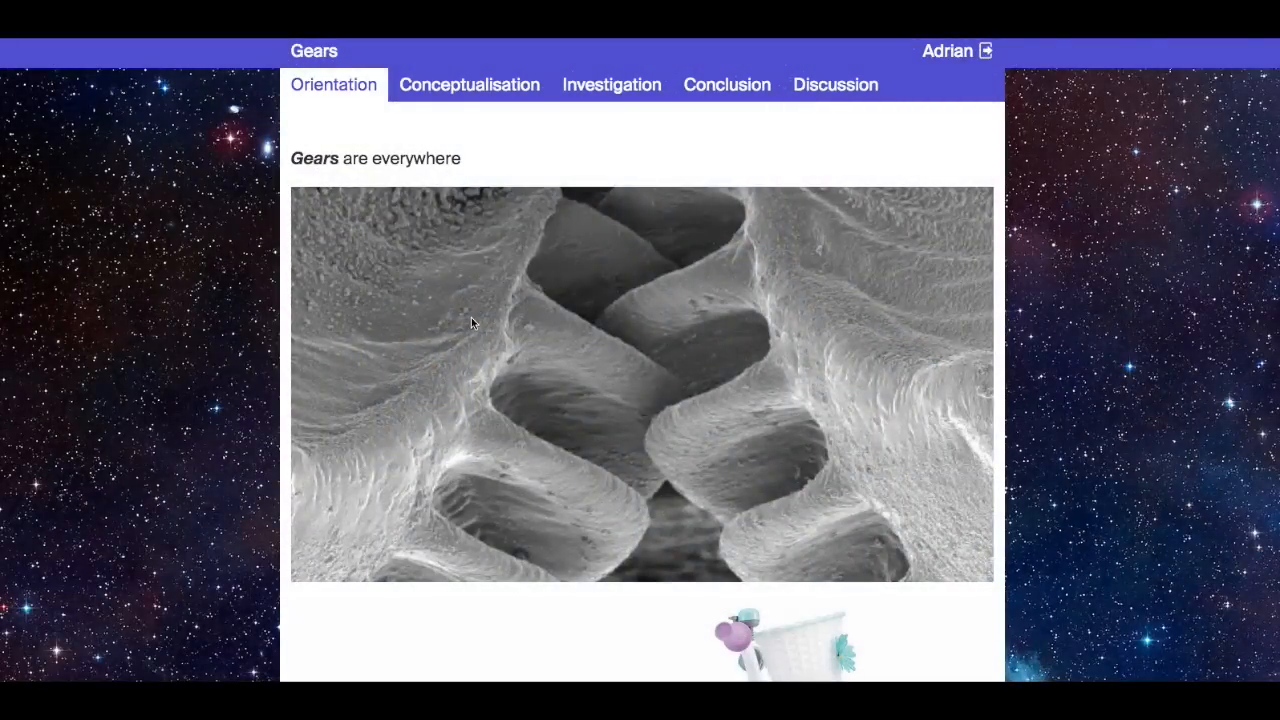
Look through the Orientation images and the Conceptualisation, Investigation and Conclusion phases in the standalone student view.
{"action": "scroll", "coordinate": [471, 321], "scroll_direction": "down", "scroll_amount": 3}
{"action": "scroll", "coordinate": [471, 320], "scroll_direction": "down", "scroll_amount": 2}
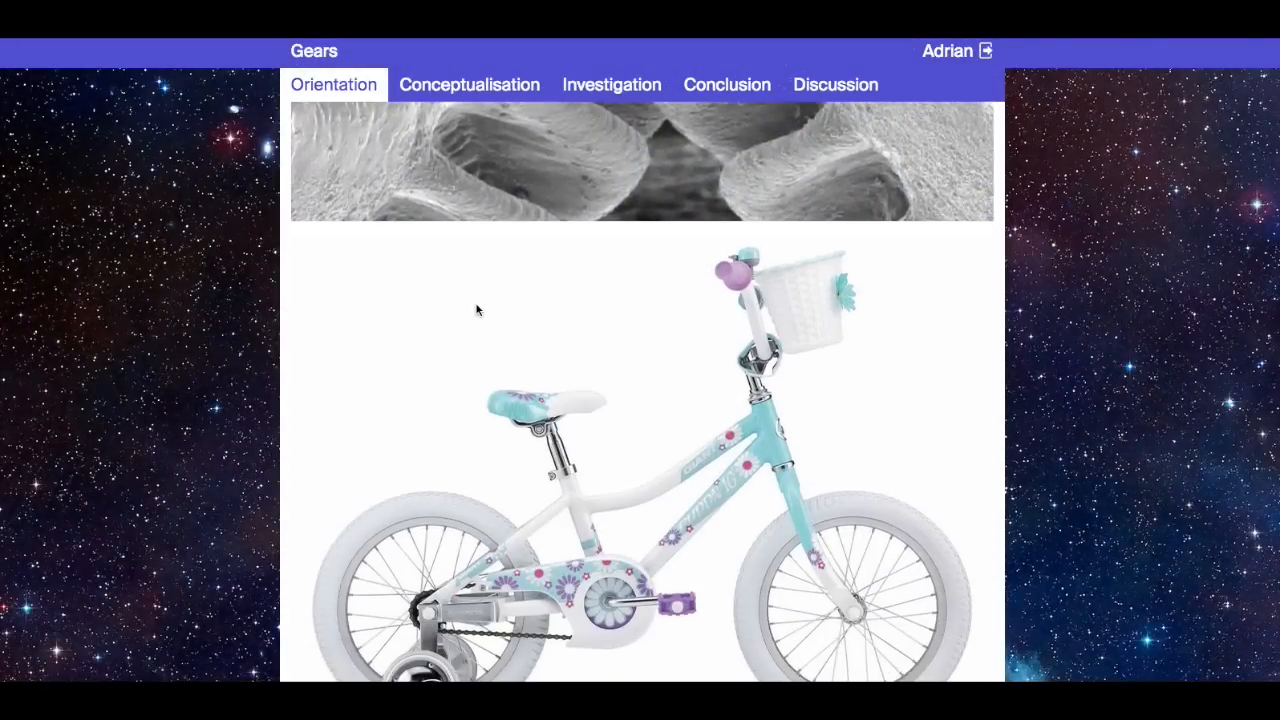
{"action": "scroll", "coordinate": [476, 306], "scroll_direction": "up", "scroll_amount": 5}
{"action": "scroll", "coordinate": [476, 308], "scroll_direction": "down", "scroll_amount": 4}
{"action": "scroll", "coordinate": [476, 309], "scroll_direction": "down", "scroll_amount": 4}
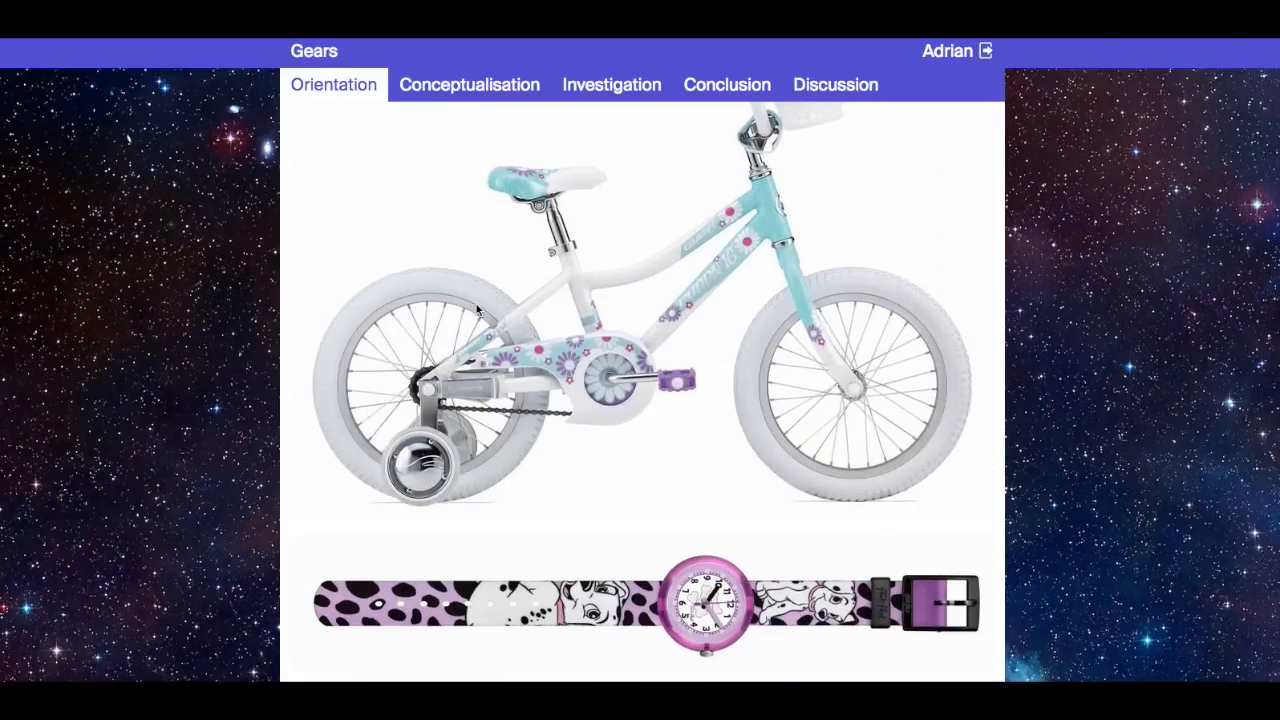
{"action": "left_click", "coordinate": [486, 86]}
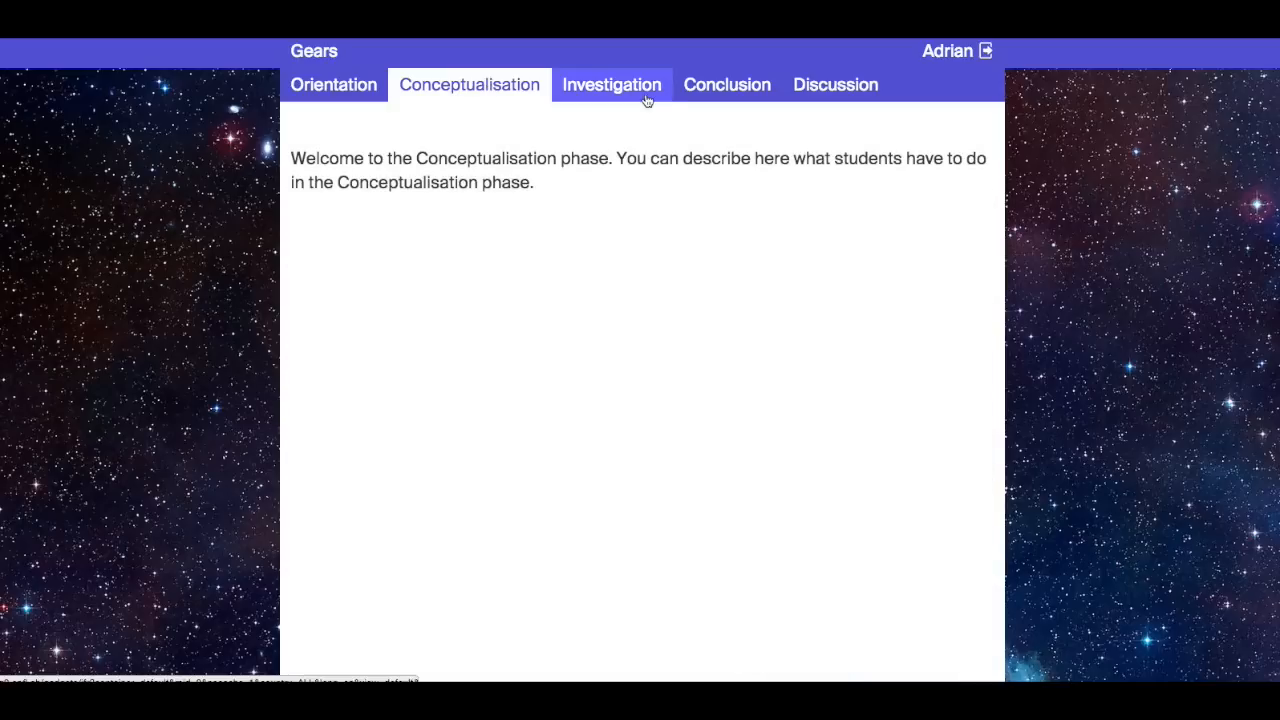
{"action": "left_click", "coordinate": [646, 90]}
{"action": "left_click", "coordinate": [727, 87]}
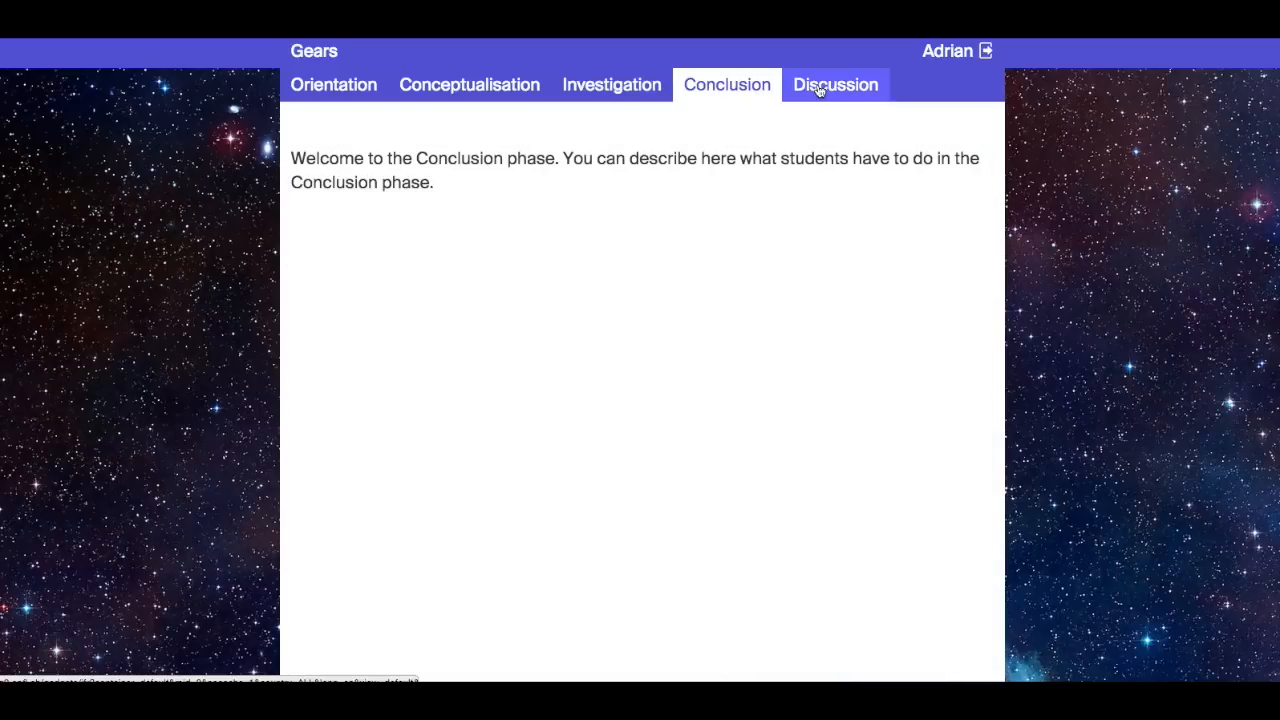
{"action": "left_click", "coordinate": [342, 92]}
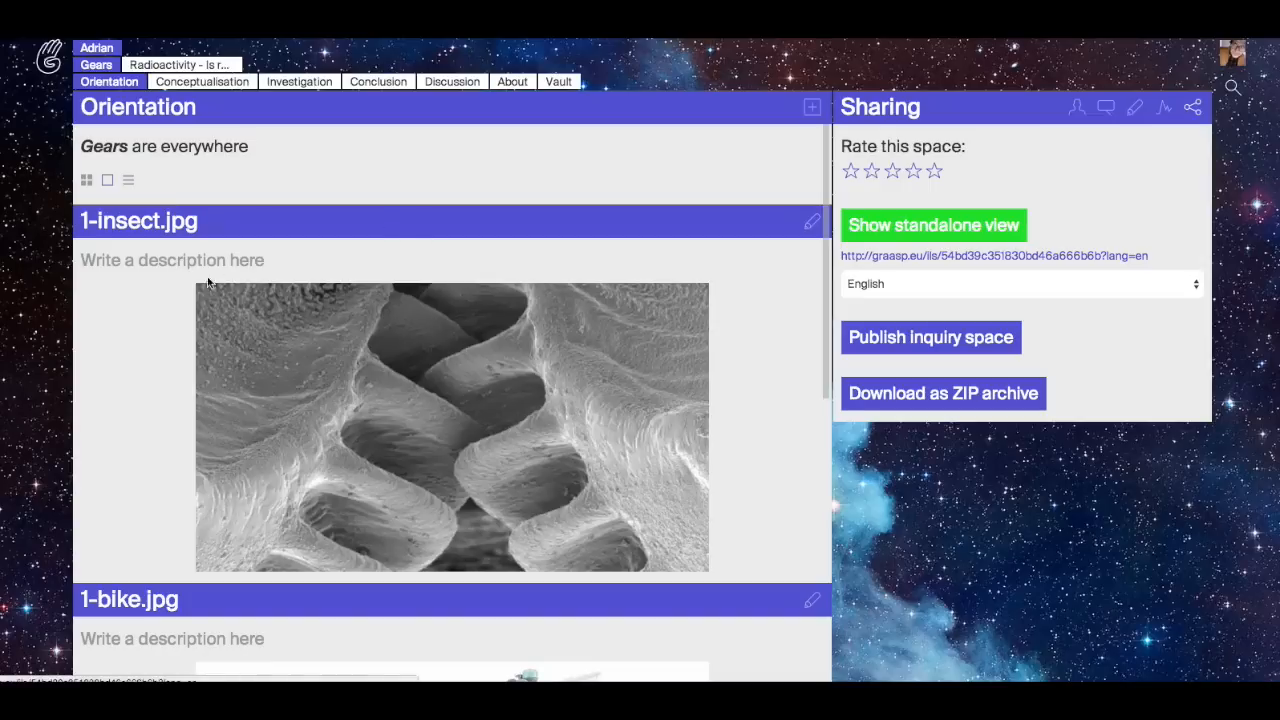
Reorder the Orientation images to watch, bike, insect in the thumbnail grid, then restore the full-content display.
{"action": "left_click", "coordinate": [87, 183]}
{"action": "left_click_drag", "start_coordinate": [103, 249], "coordinate": [262, 270]}
{"action": "left_click_drag", "start_coordinate": [180, 250], "coordinate": [106, 271]}
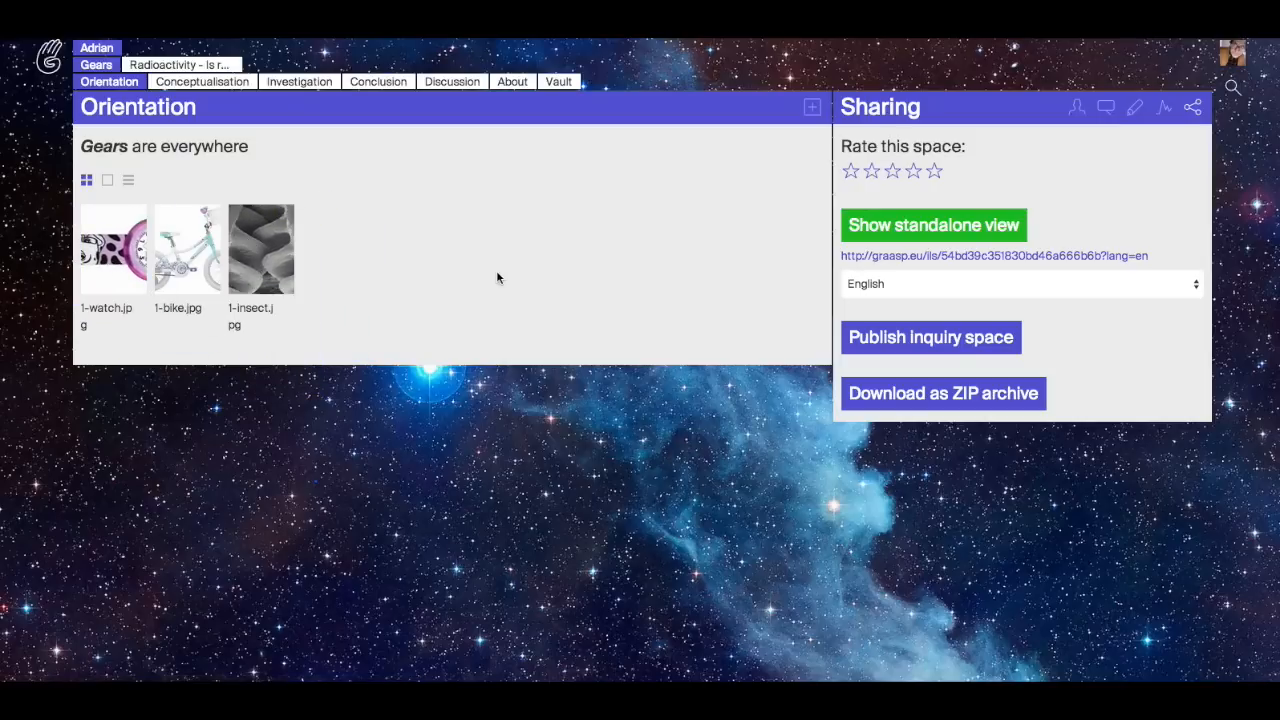
{"action": "left_click", "coordinate": [108, 182]}
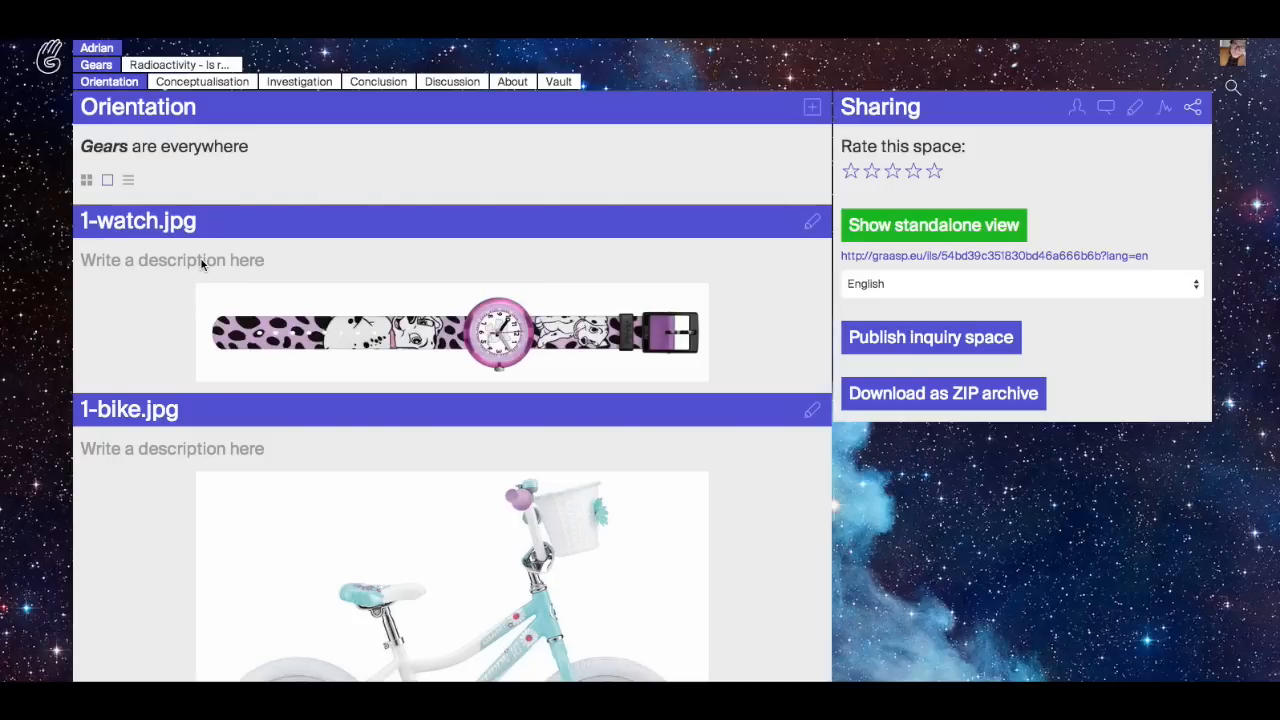
Add the description "in watches" to 1-watch.jpg and "on bikes" to 1-bike.jpg.
{"action": "type", "text": "in wa"}
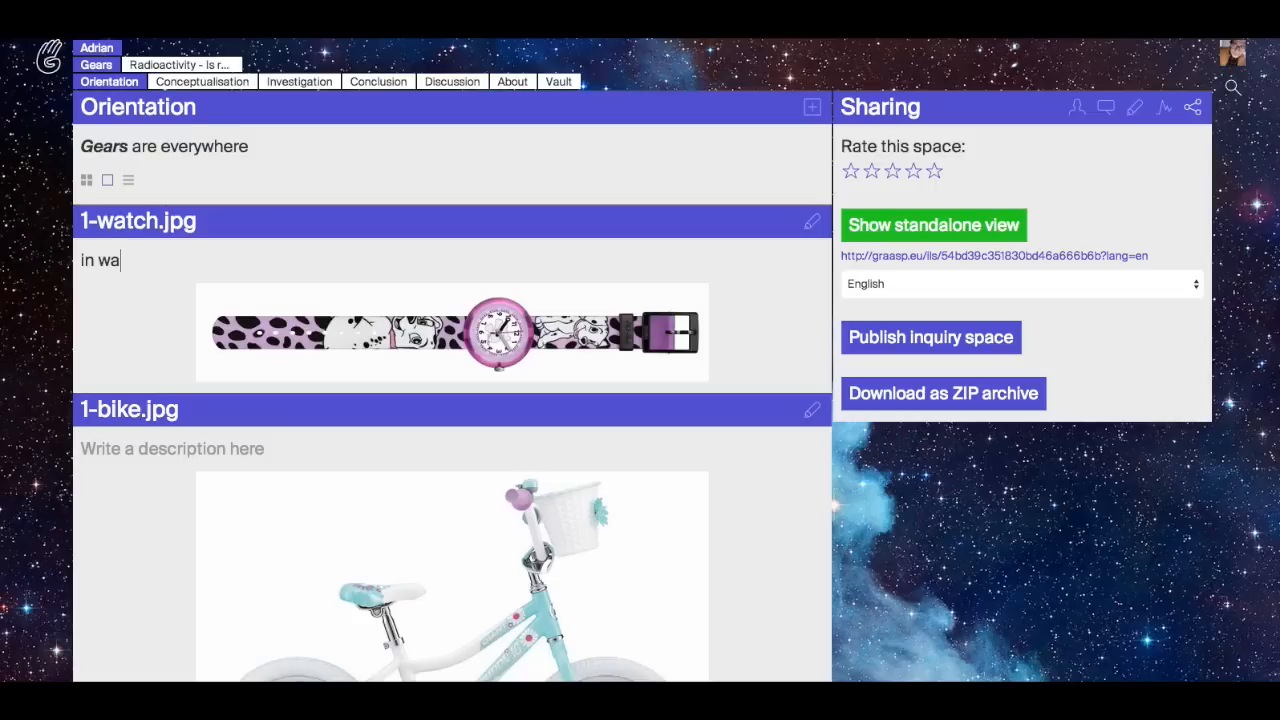
{"action": "type", "text": "tches"}
{"action": "left_click", "coordinate": [213, 452]}
{"action": "type", "text": "on bikes"}
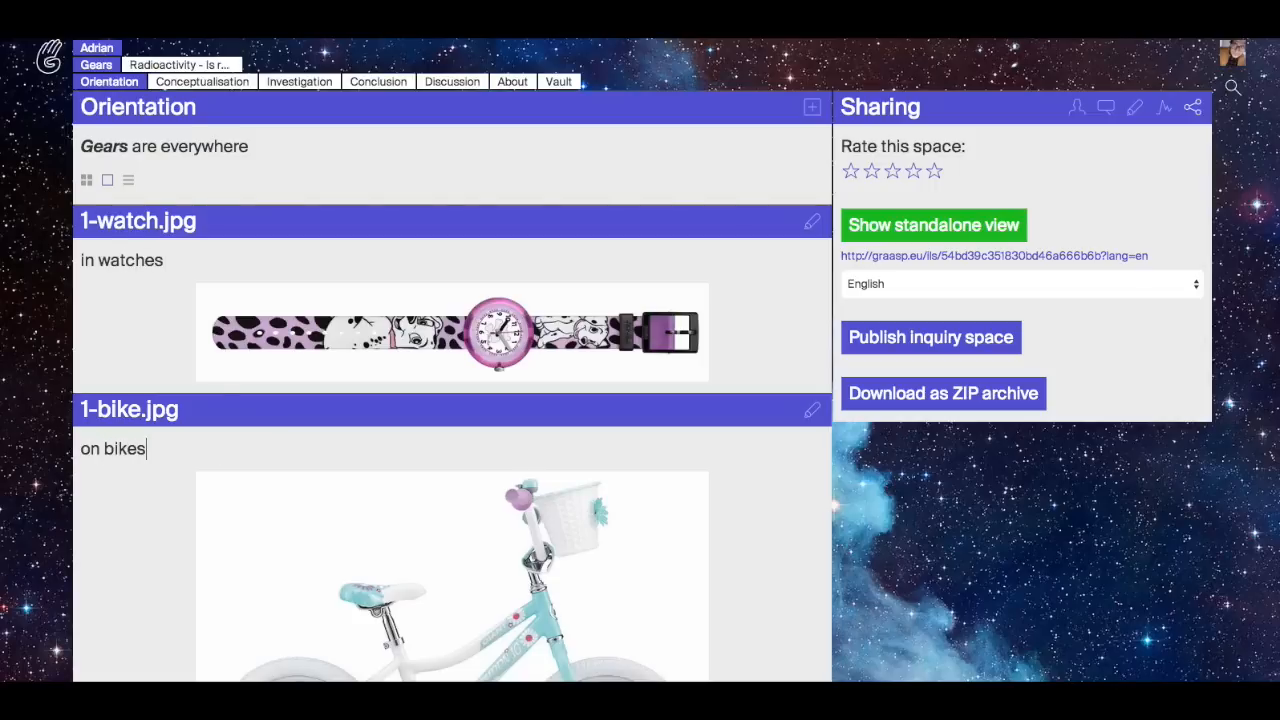
Add the description "even in insects!" to 1-insect.jpg and open the Conceptualisation phase.
{"action": "scroll", "coordinate": [213, 452], "scroll_direction": "down", "scroll_amount": 5}
{"action": "scroll", "coordinate": [141, 387], "scroll_direction": "down", "scroll_amount": 3}
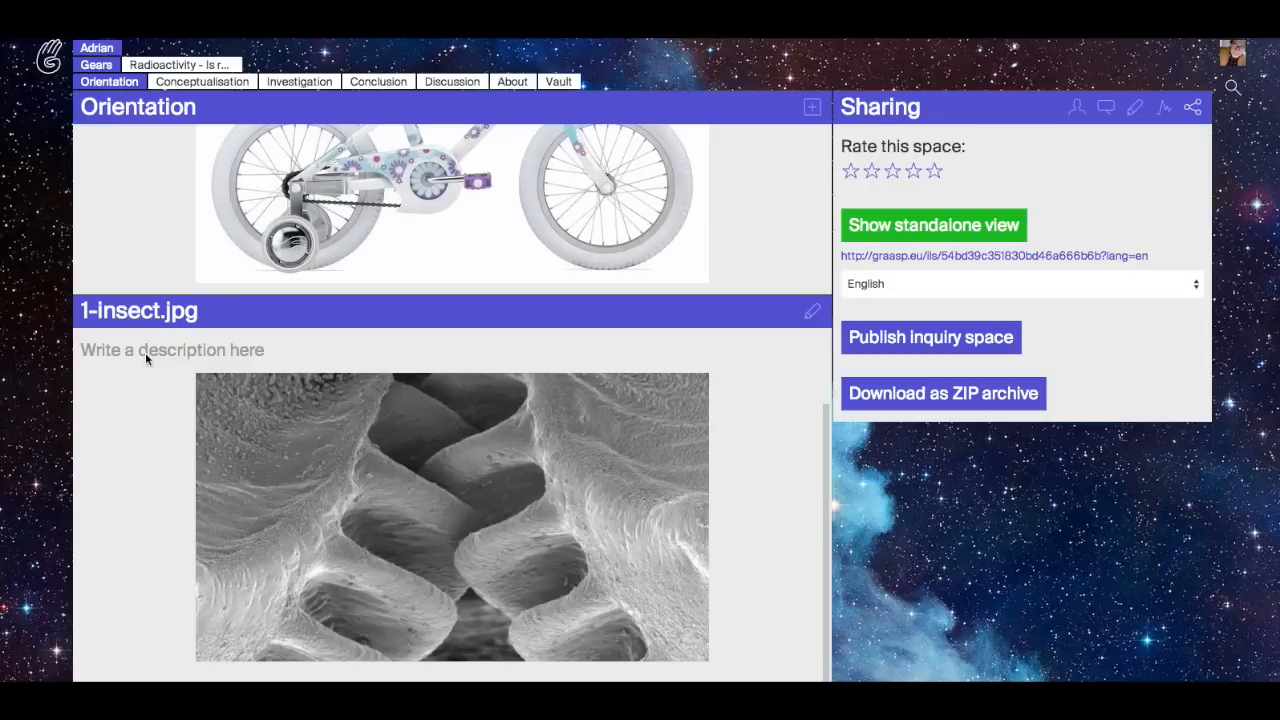
{"action": "type", "text": "even in in"}
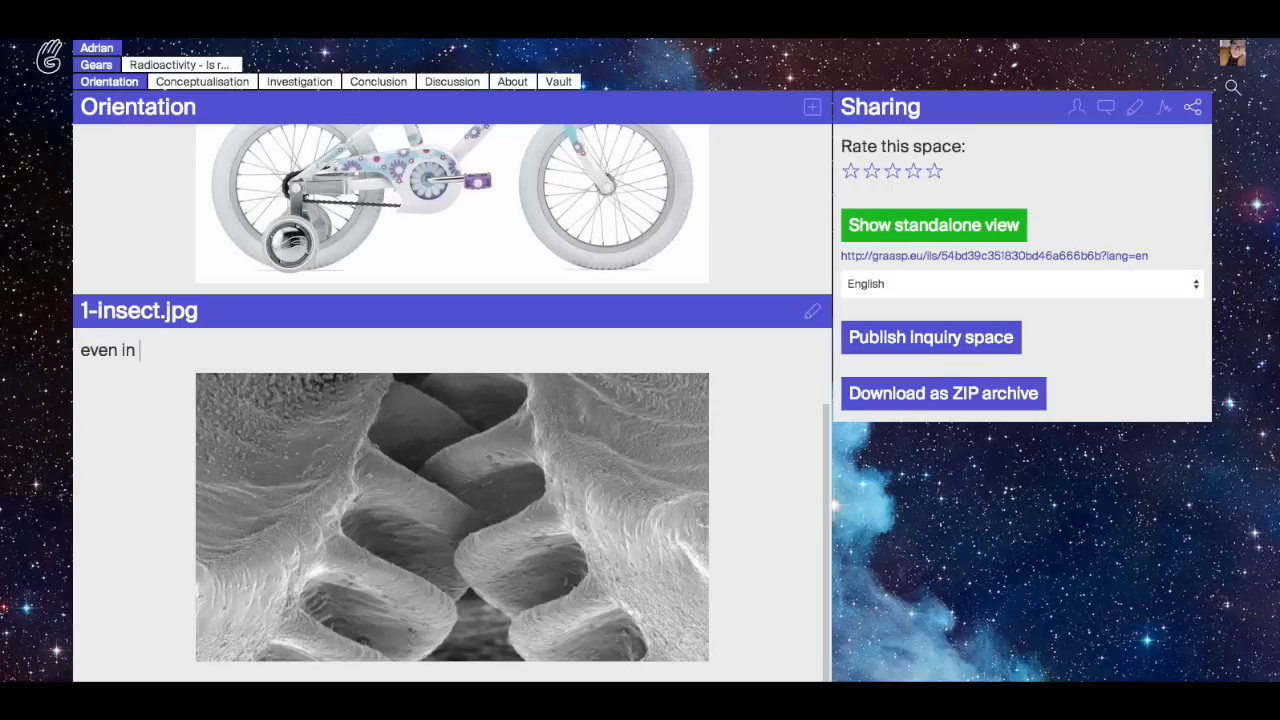
{"action": "type", "text": "sects!"}
{"action": "scroll", "coordinate": [194, 334], "scroll_direction": "up", "scroll_amount": 5}
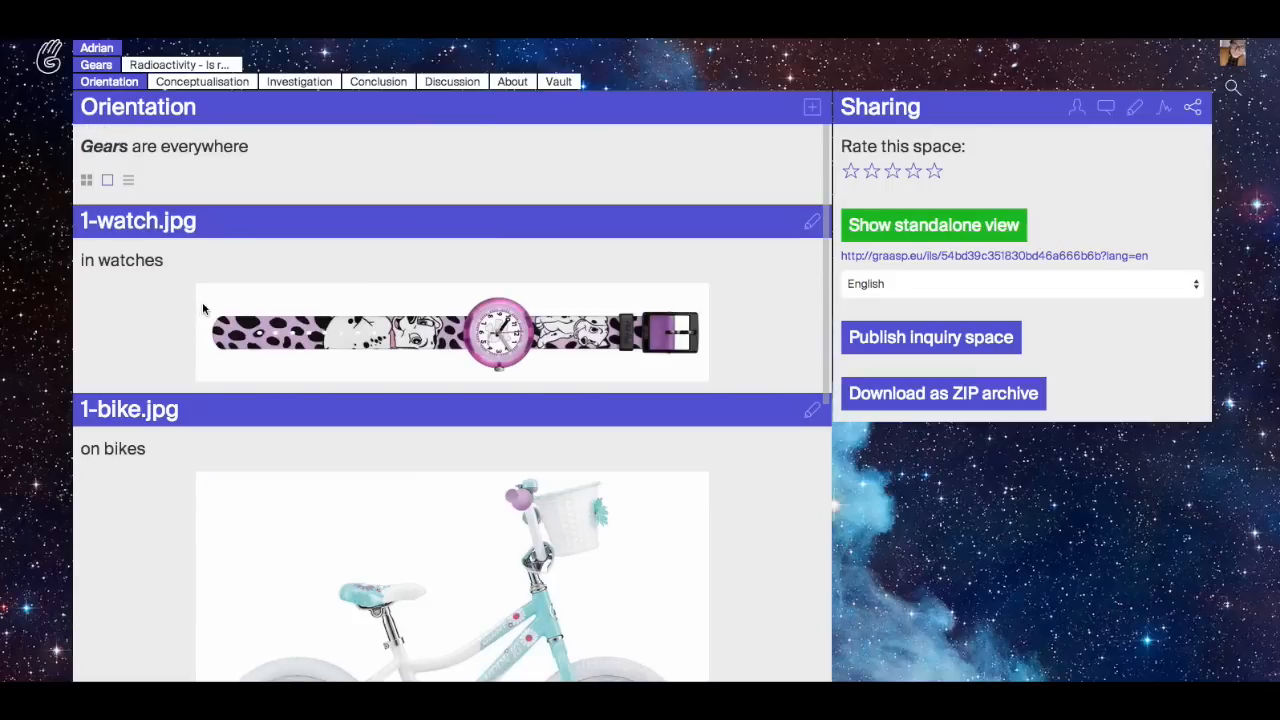
{"action": "left_click", "coordinate": [209, 85]}
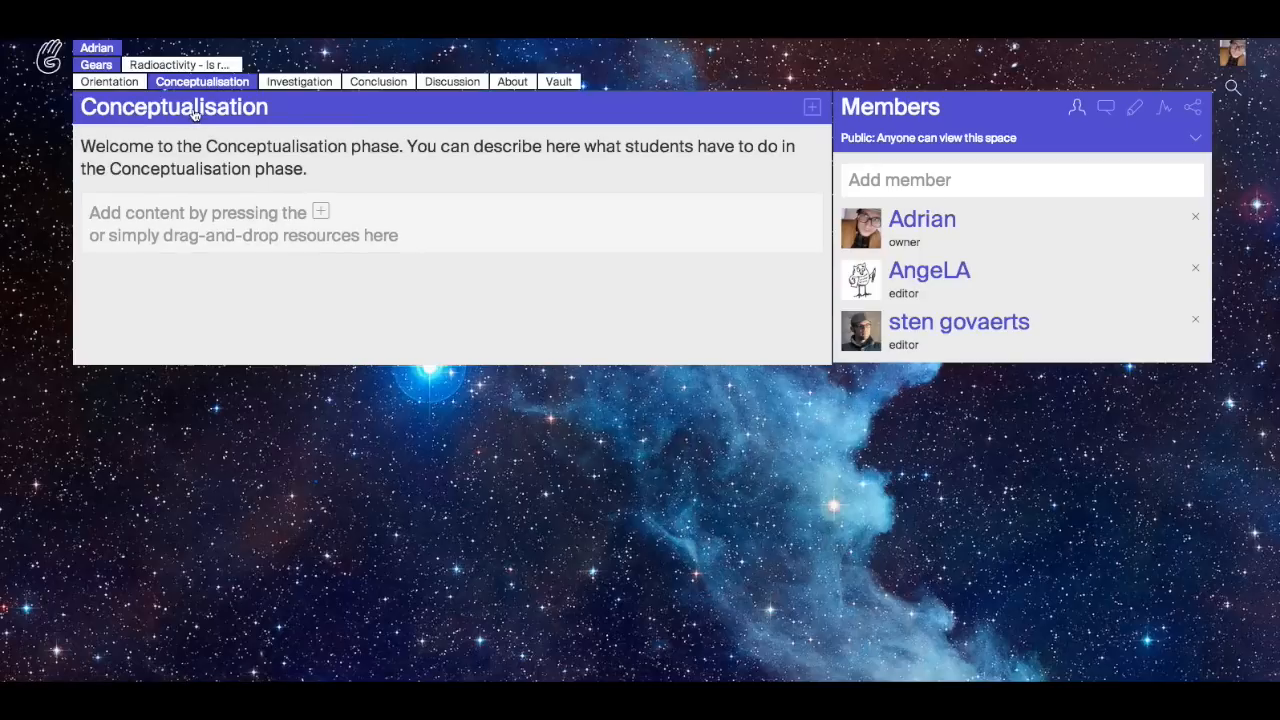
{"action": "left_click", "coordinate": [193, 110]}
{"action": "key", "text": "ctrl+a"}
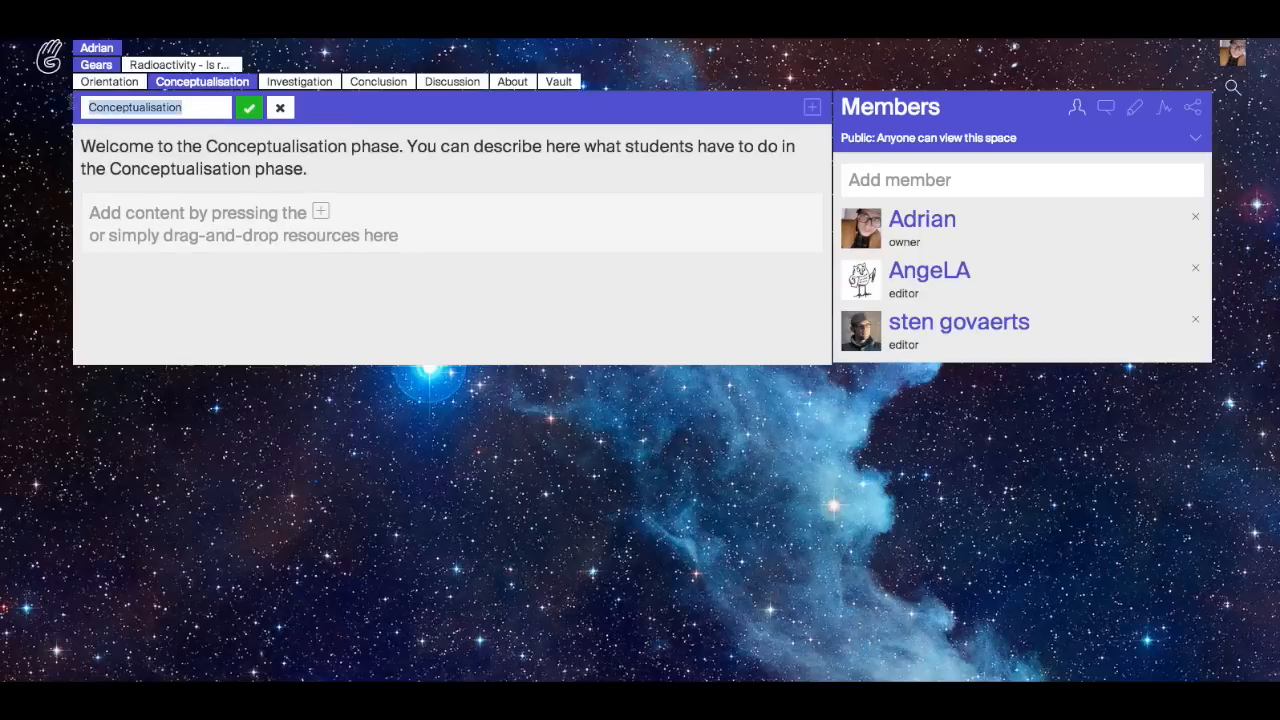
{"action": "type", "text": "Theor"}
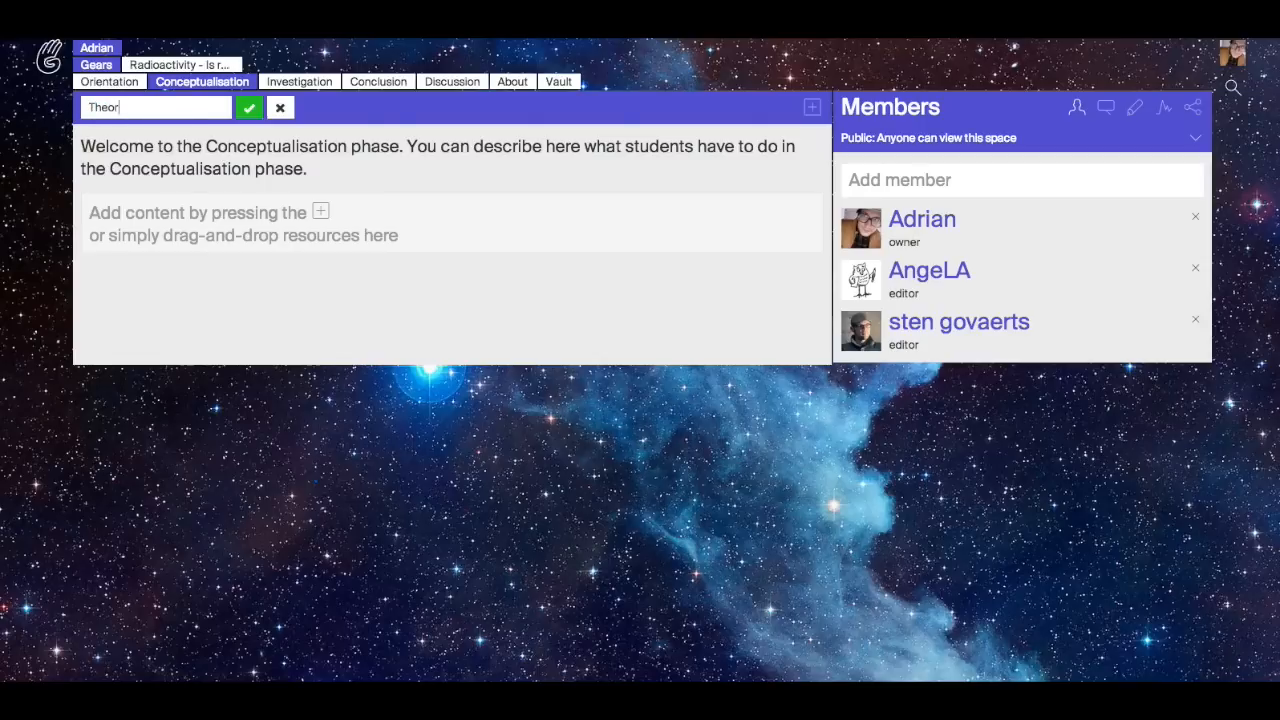
{"action": "type", "text": "y"}
{"action": "left_click", "coordinate": [325, 173]}
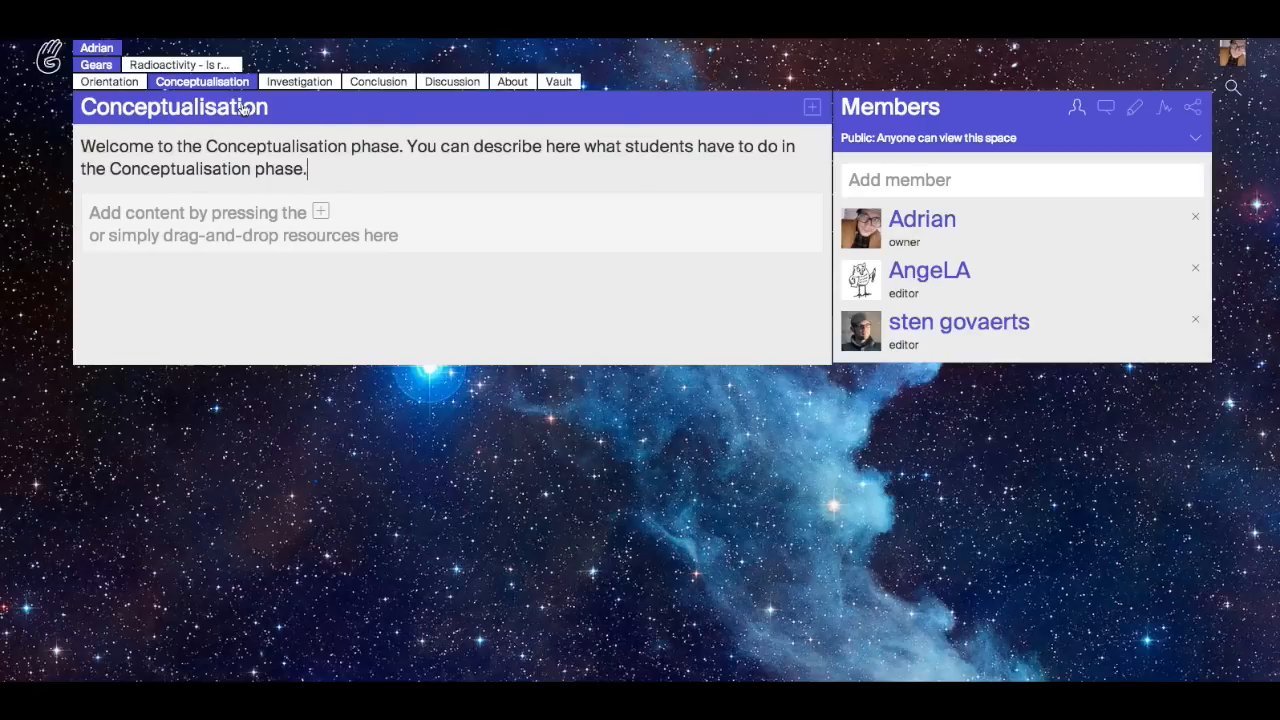
Rename the Conceptualisation phase as "Theory".
{"action": "left_click", "coordinate": [193, 110]}
{"action": "key", "text": "ctrl+a"}
{"action": "type", "text": "The"}
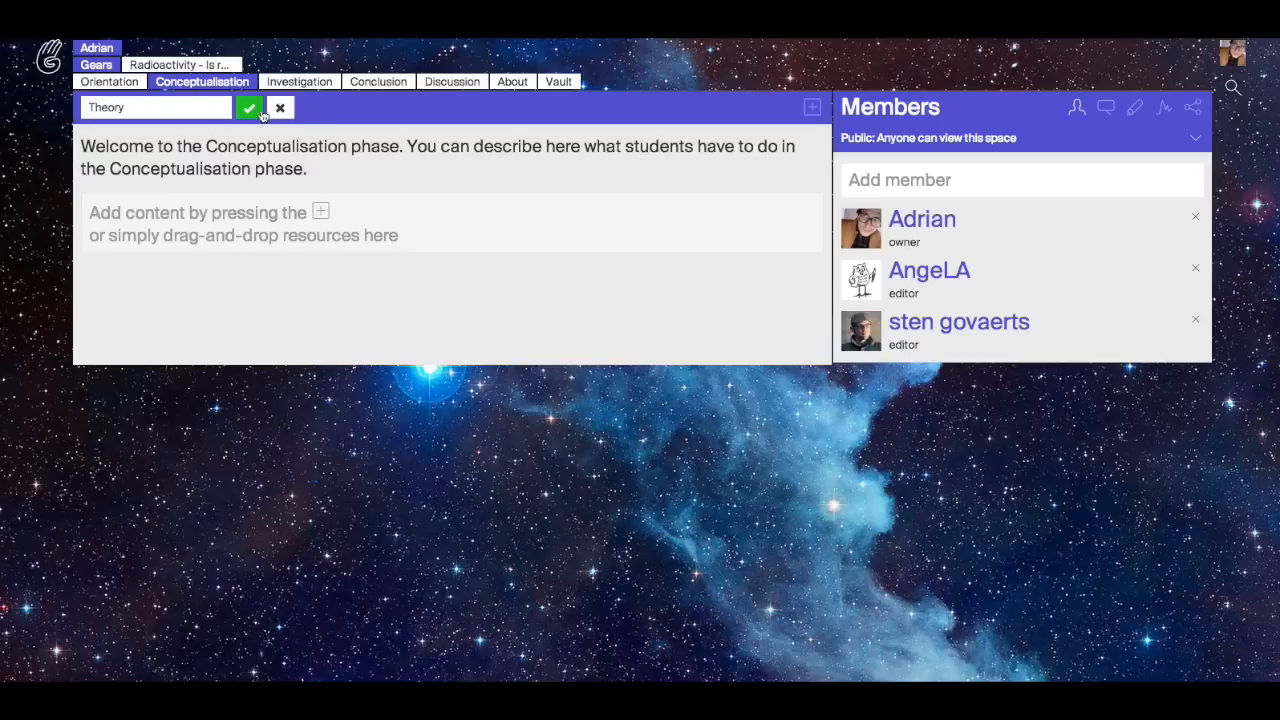
{"action": "left_click", "coordinate": [249, 108]}
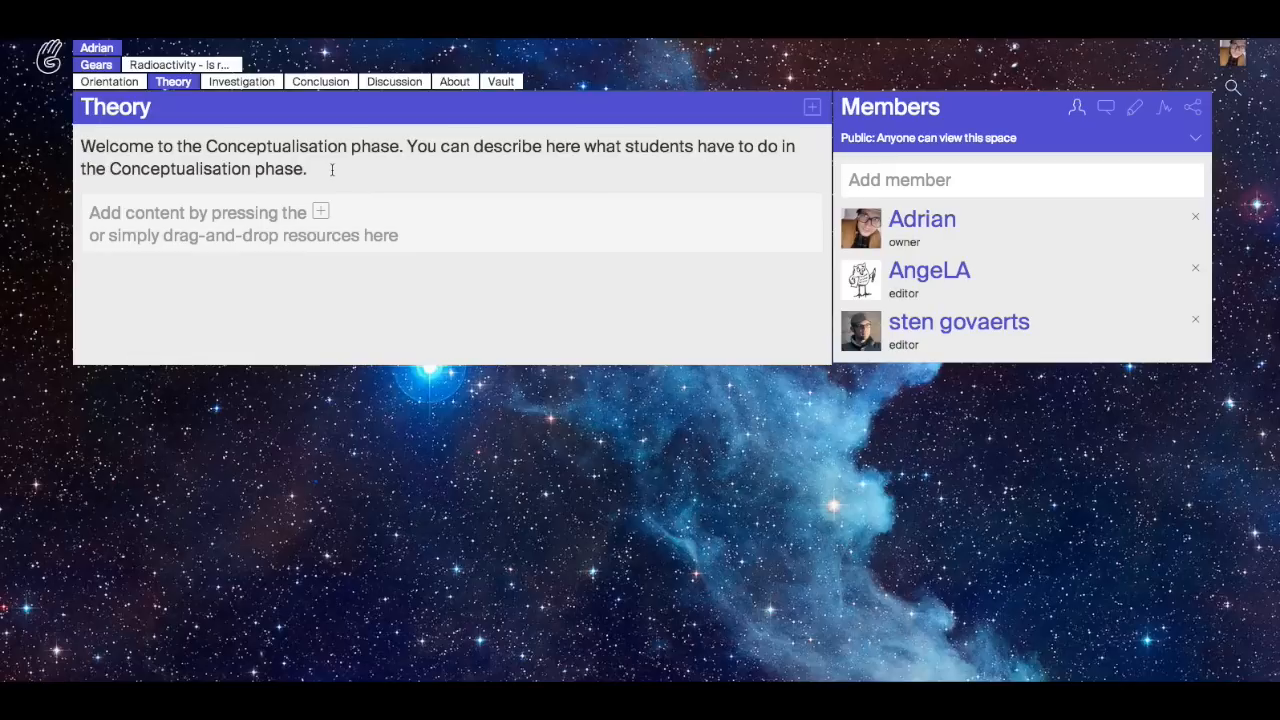
Add the Hypothesis Tool app from Go-Lab to the Theory phase, finding it with the search text "hypo".
{"action": "left_click", "coordinate": [812, 107]}
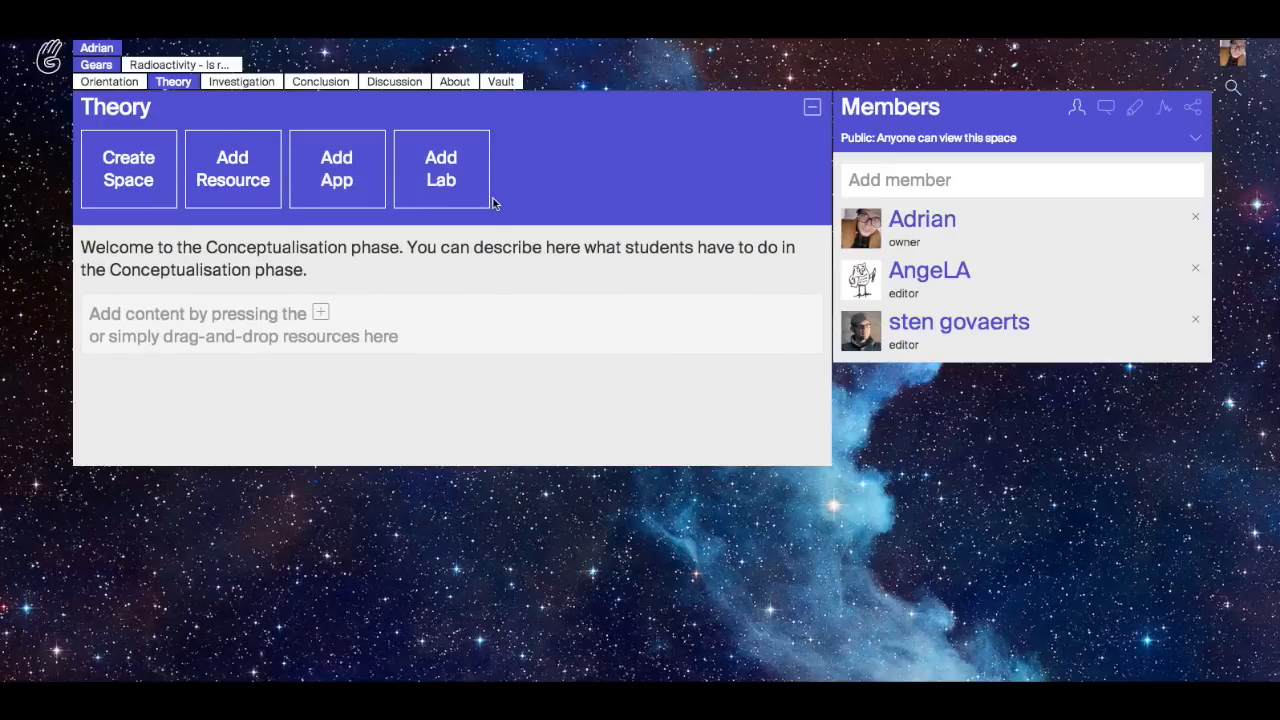
{"action": "left_click", "coordinate": [812, 107]}
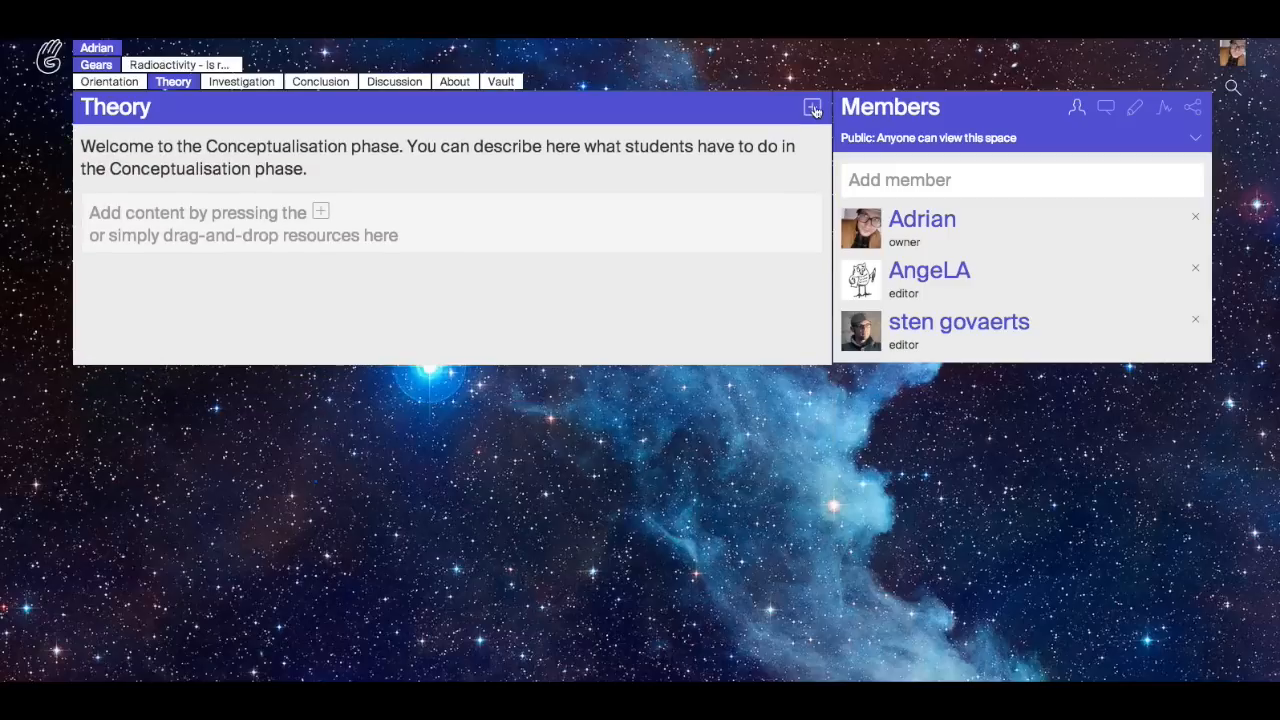
{"action": "left_click", "coordinate": [812, 107]}
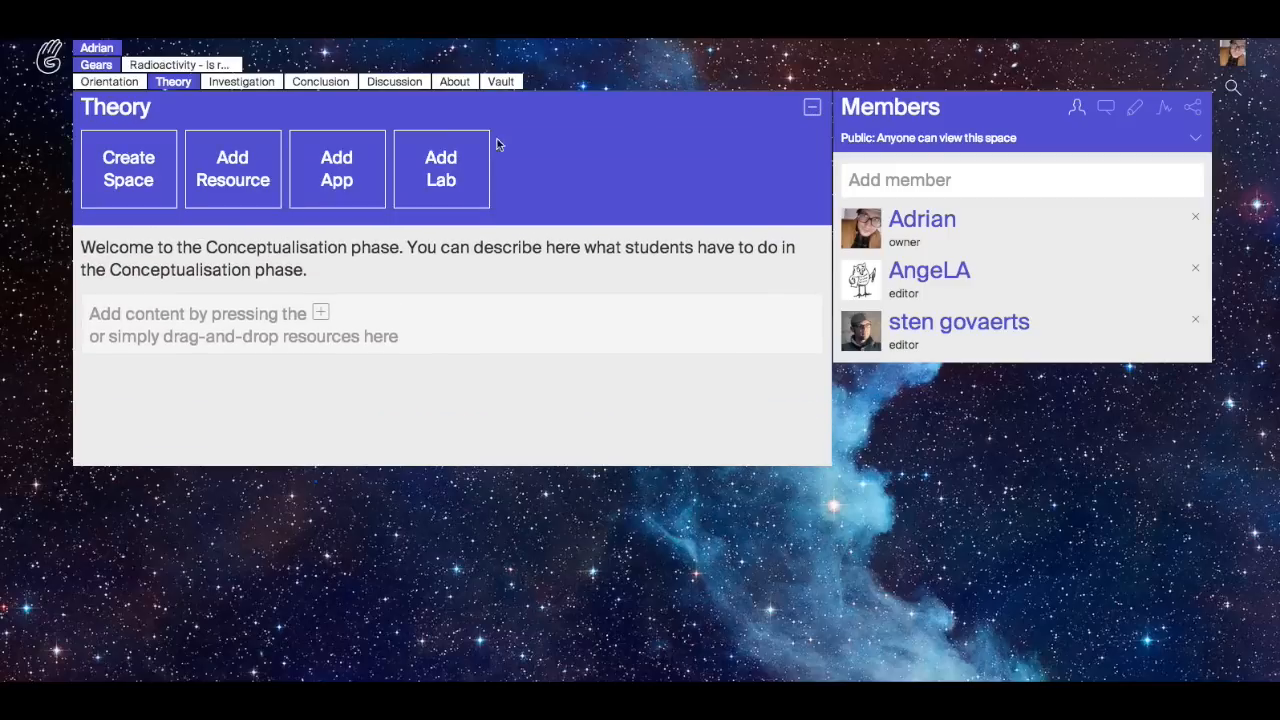
{"action": "left_click", "coordinate": [331, 188]}
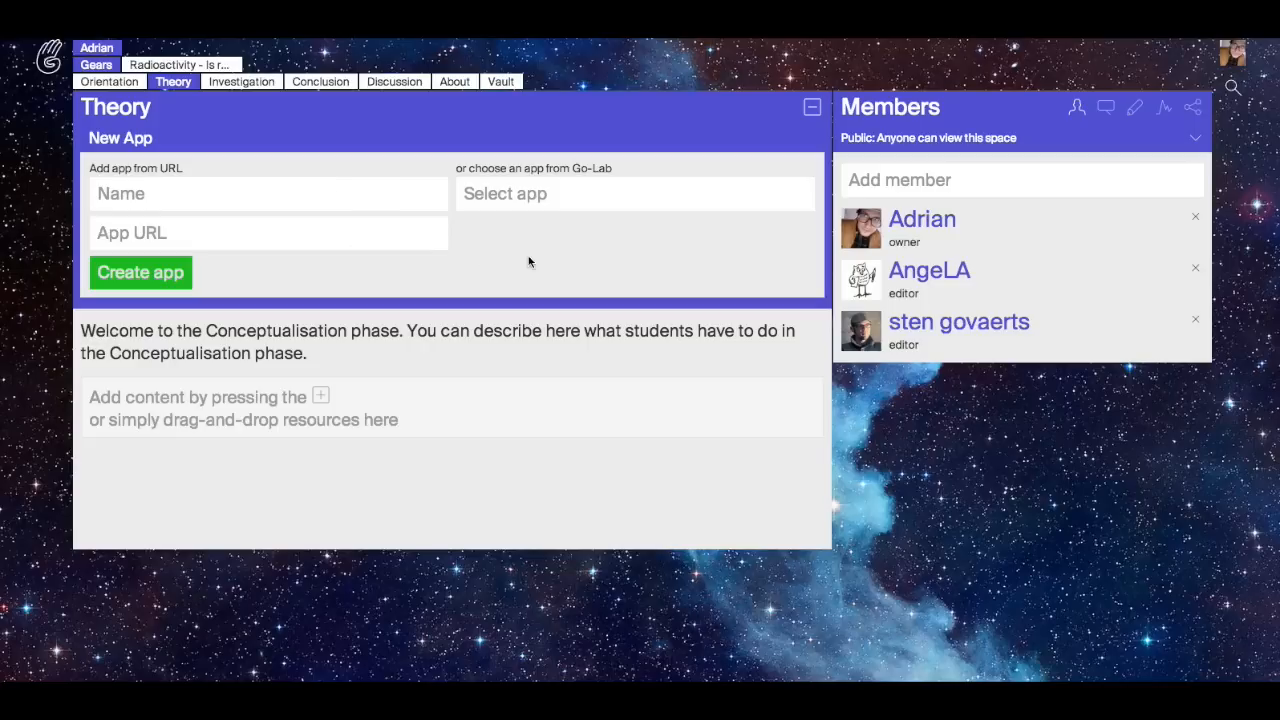
{"action": "left_click", "coordinate": [580, 196]}
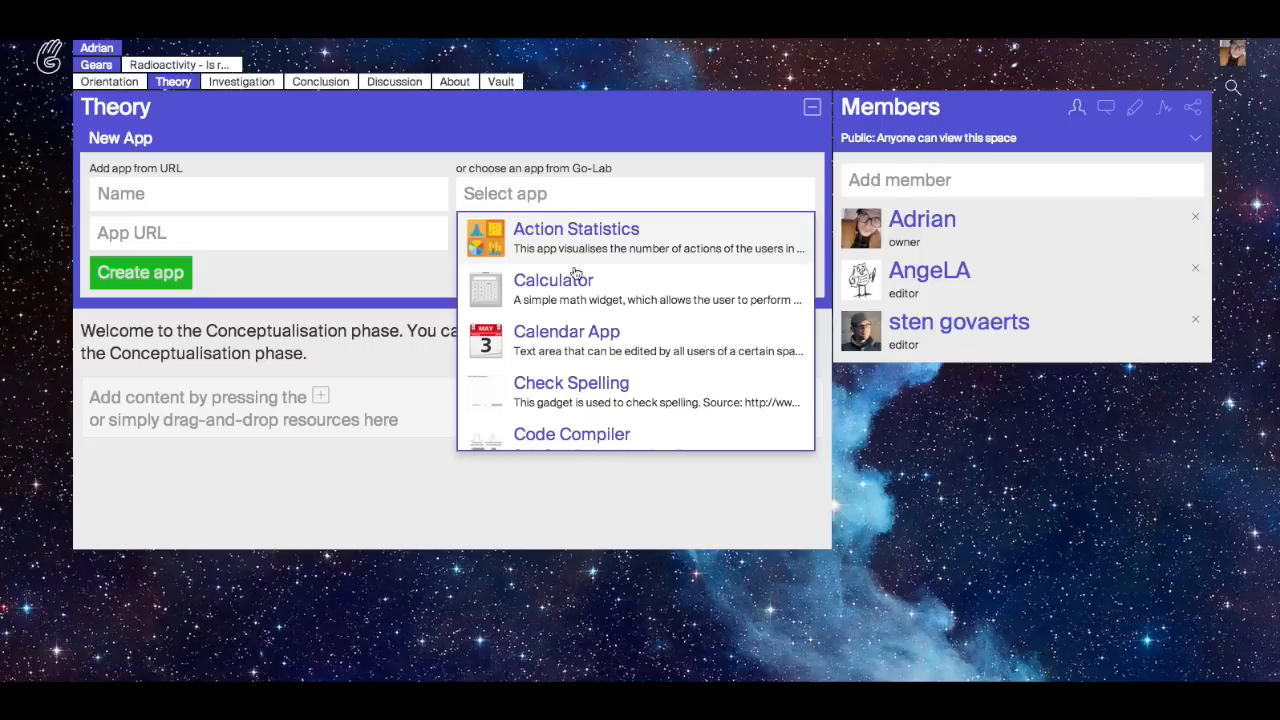
{"action": "scroll", "coordinate": [580, 285], "scroll_direction": "down", "scroll_amount": 5}
{"action": "scroll", "coordinate": [583, 287], "scroll_direction": "down", "scroll_amount": 3}
{"action": "scroll", "coordinate": [583, 287], "scroll_direction": "up", "scroll_amount": 10}
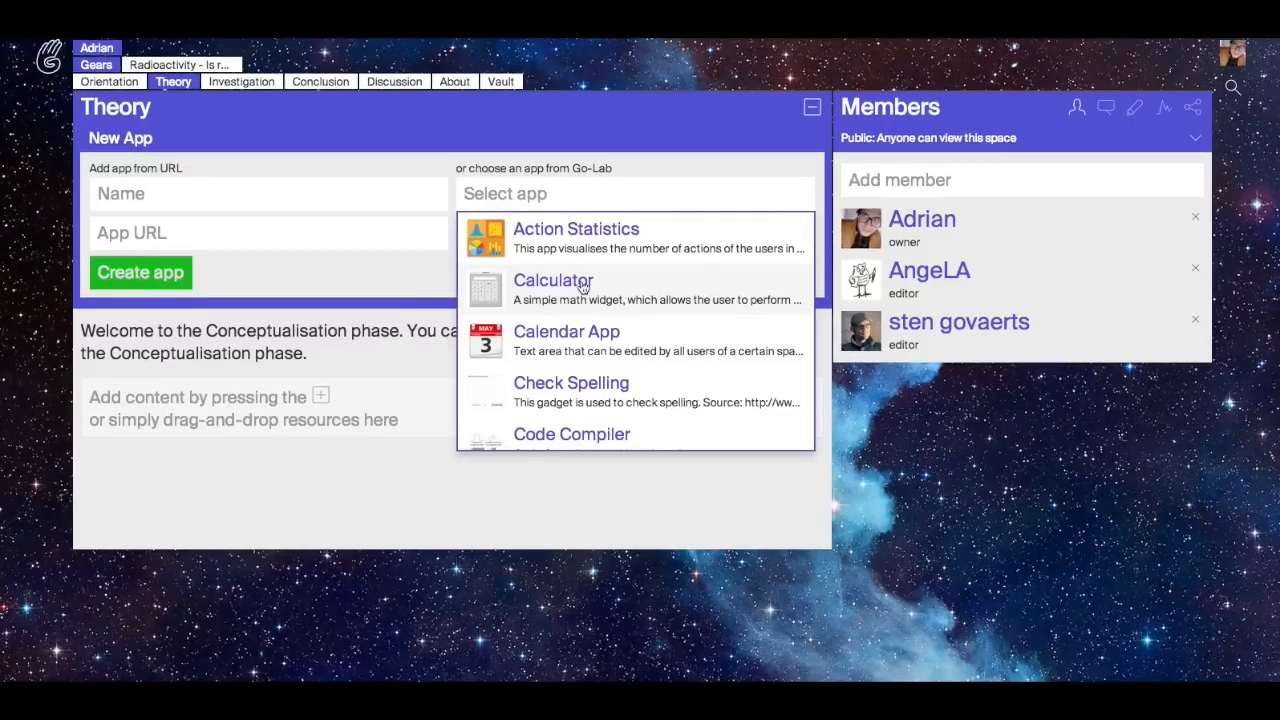
{"action": "type", "text": "hy"}
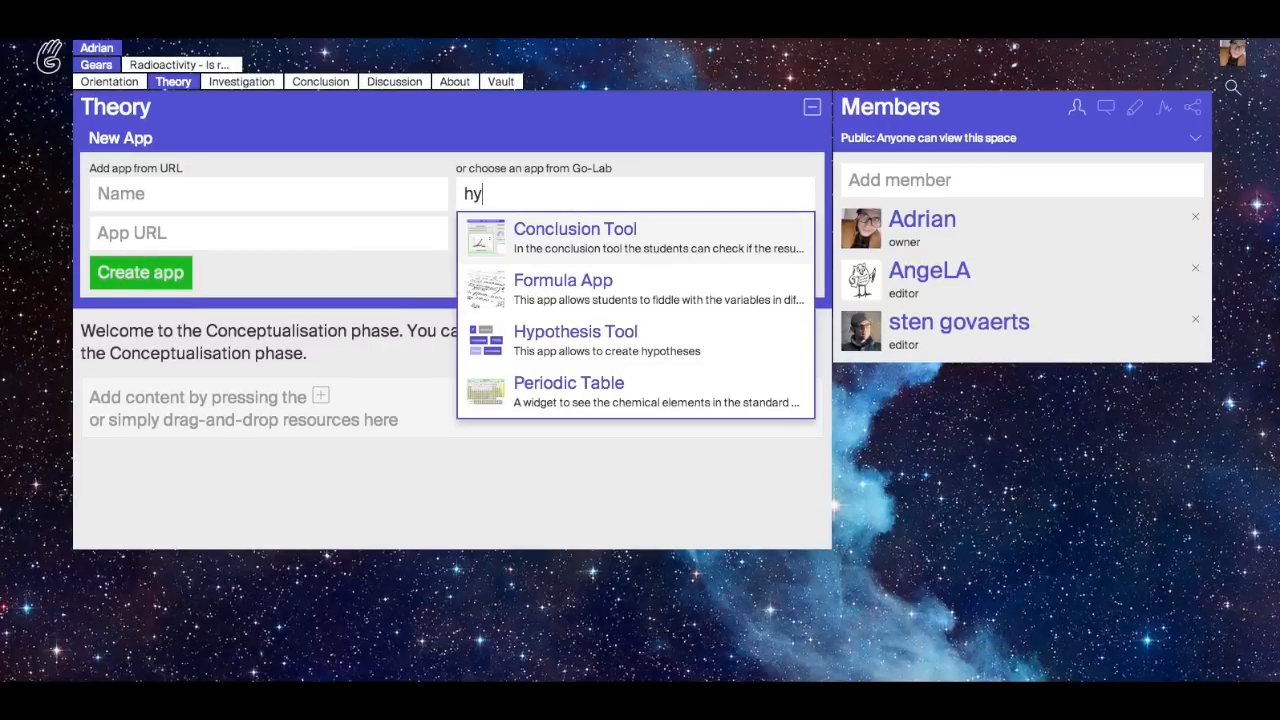
{"action": "type", "text": "po"}
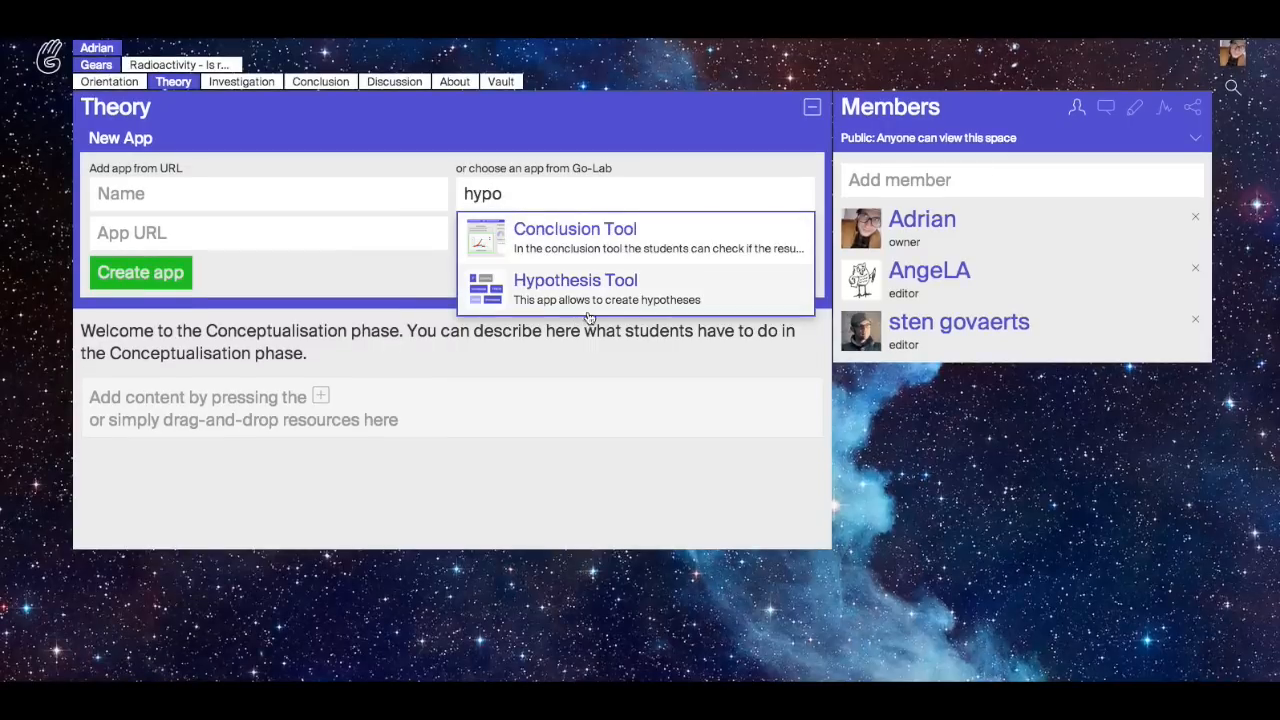
{"action": "left_click", "coordinate": [548, 285]}
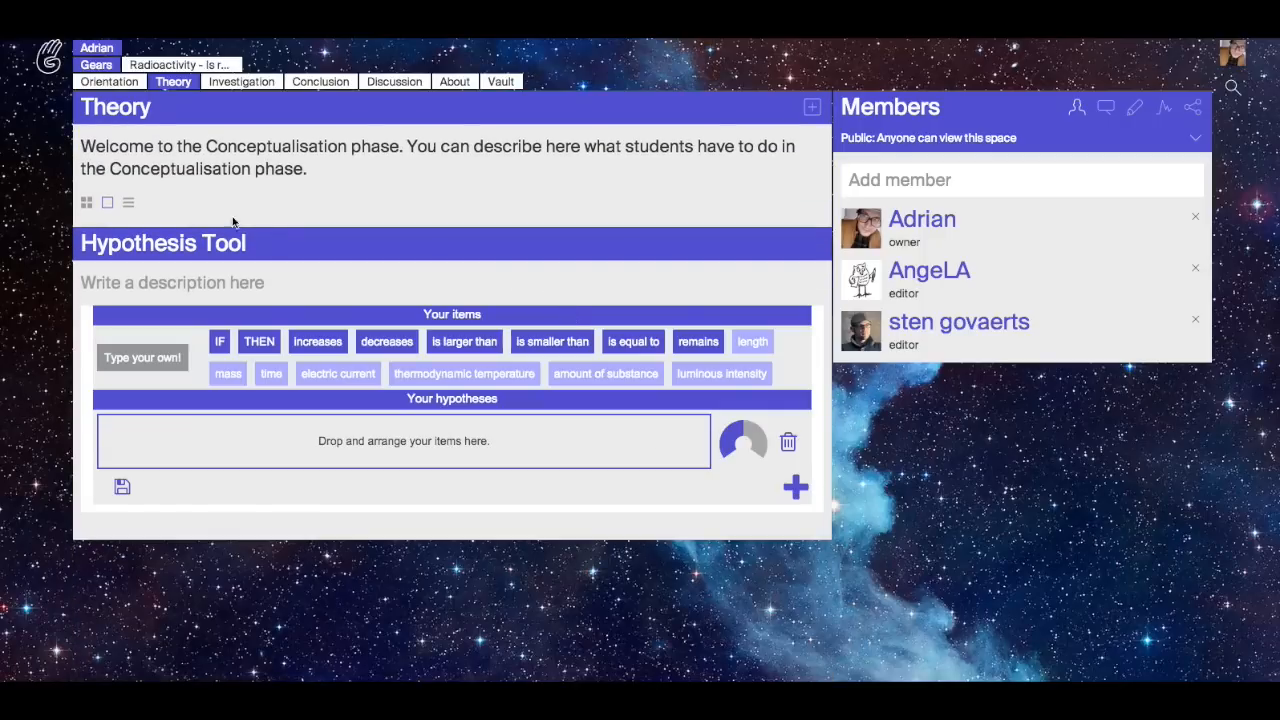
Replace the Theory phase's default description with "Create a hypothesis".
{"action": "left_click_drag", "start_coordinate": [322, 171], "coordinate": [49, 146]}
{"action": "key", "text": "BackSpace"}
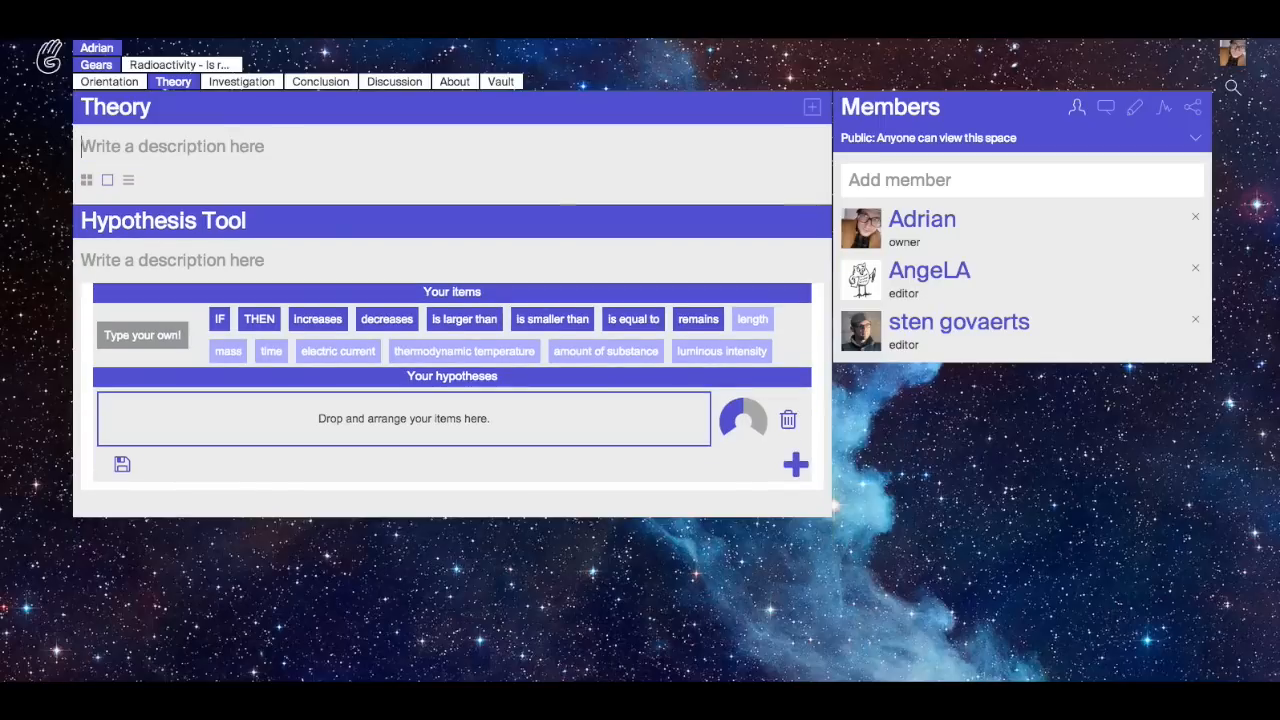
{"action": "type", "text": "Create"}
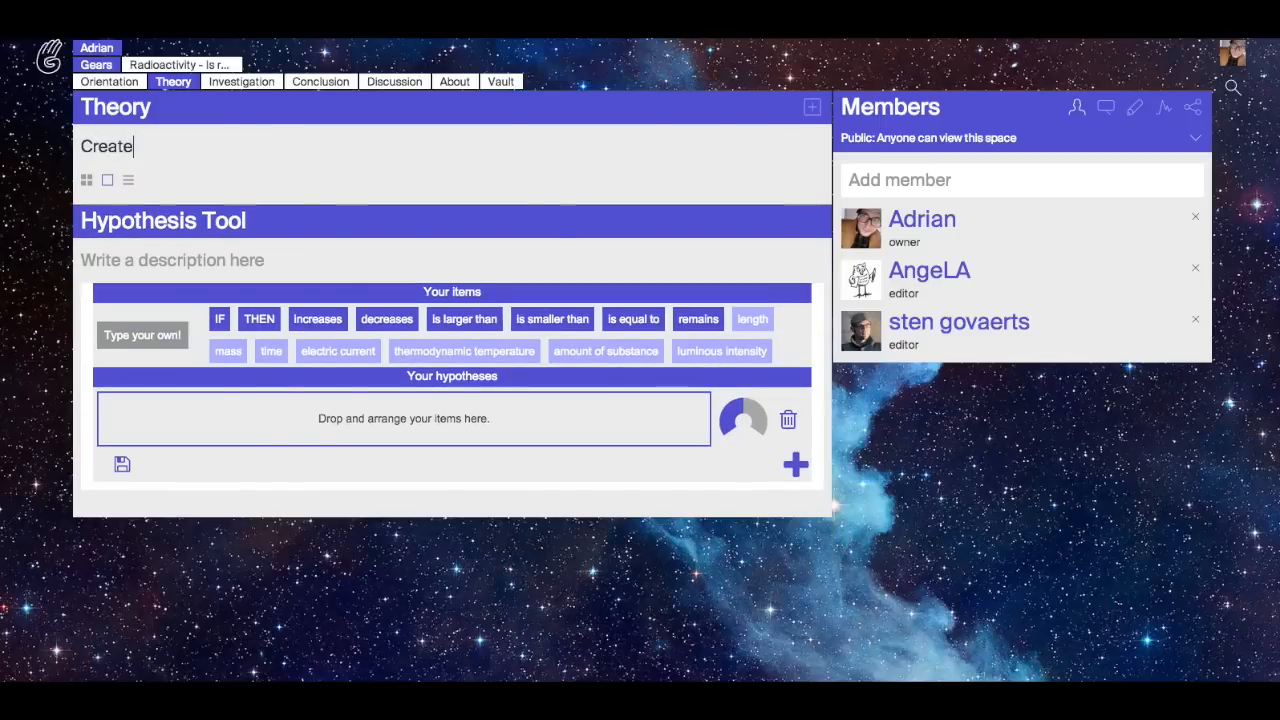
{"action": "type", "text": " a hypothesis"}
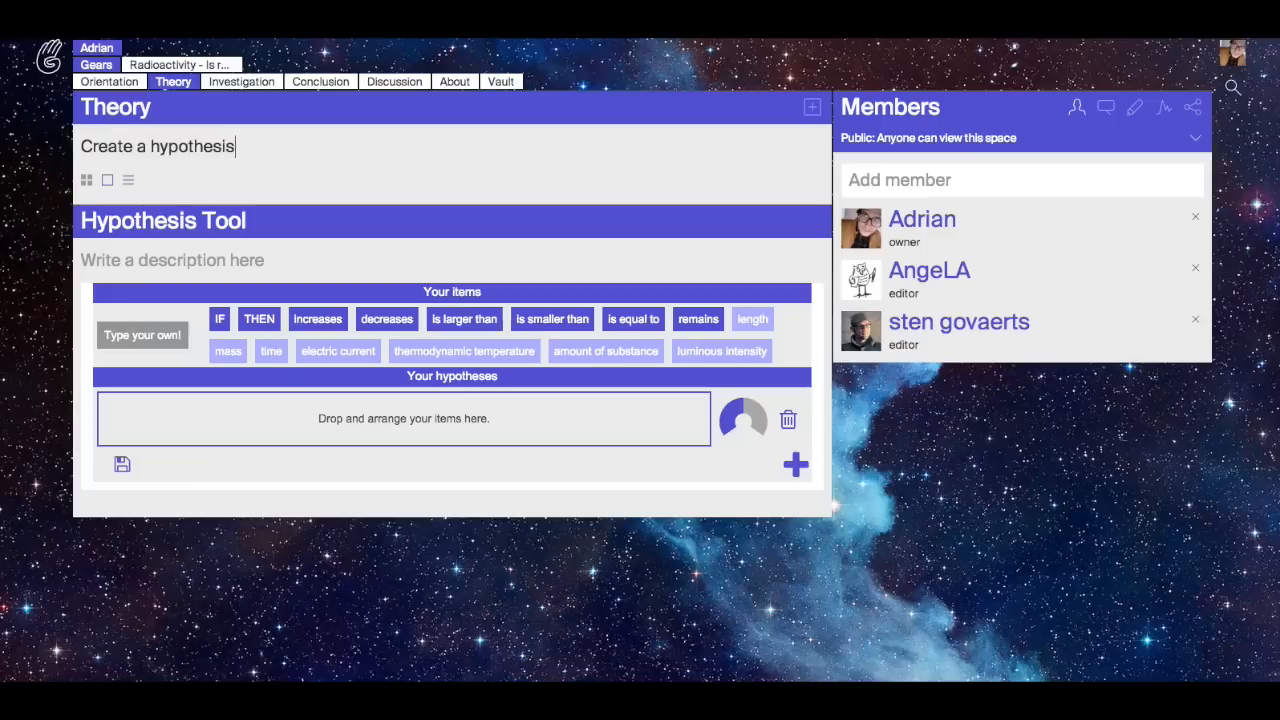
Add the GearSketch lab from Go-Lab to the Investigation phase.
{"action": "left_click", "coordinate": [246, 89]}
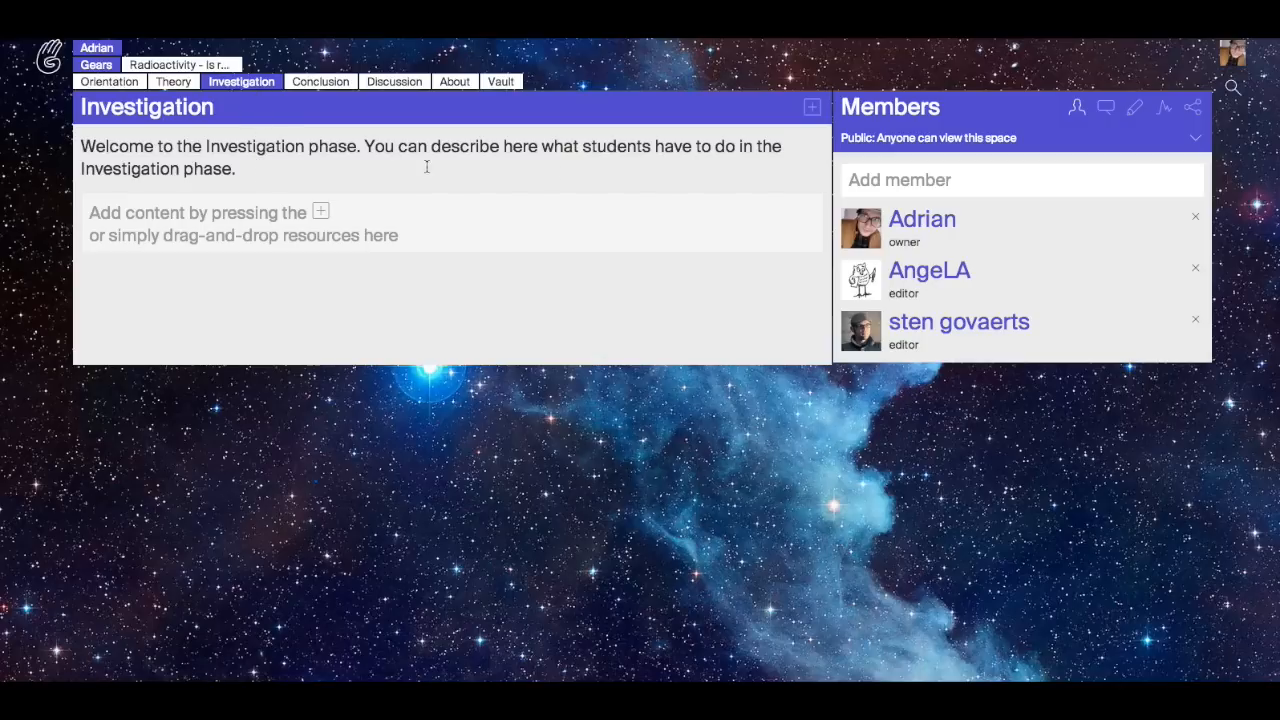
{"action": "left_click", "coordinate": [812, 110]}
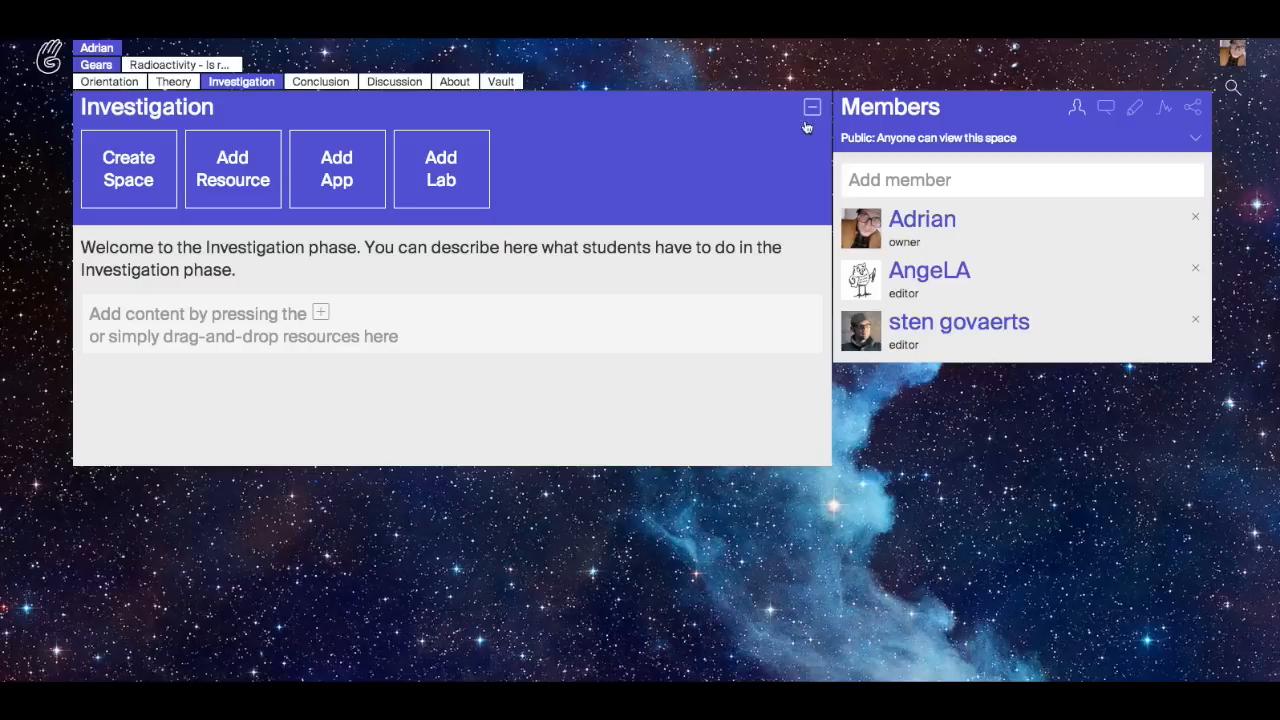
{"action": "left_click", "coordinate": [446, 188]}
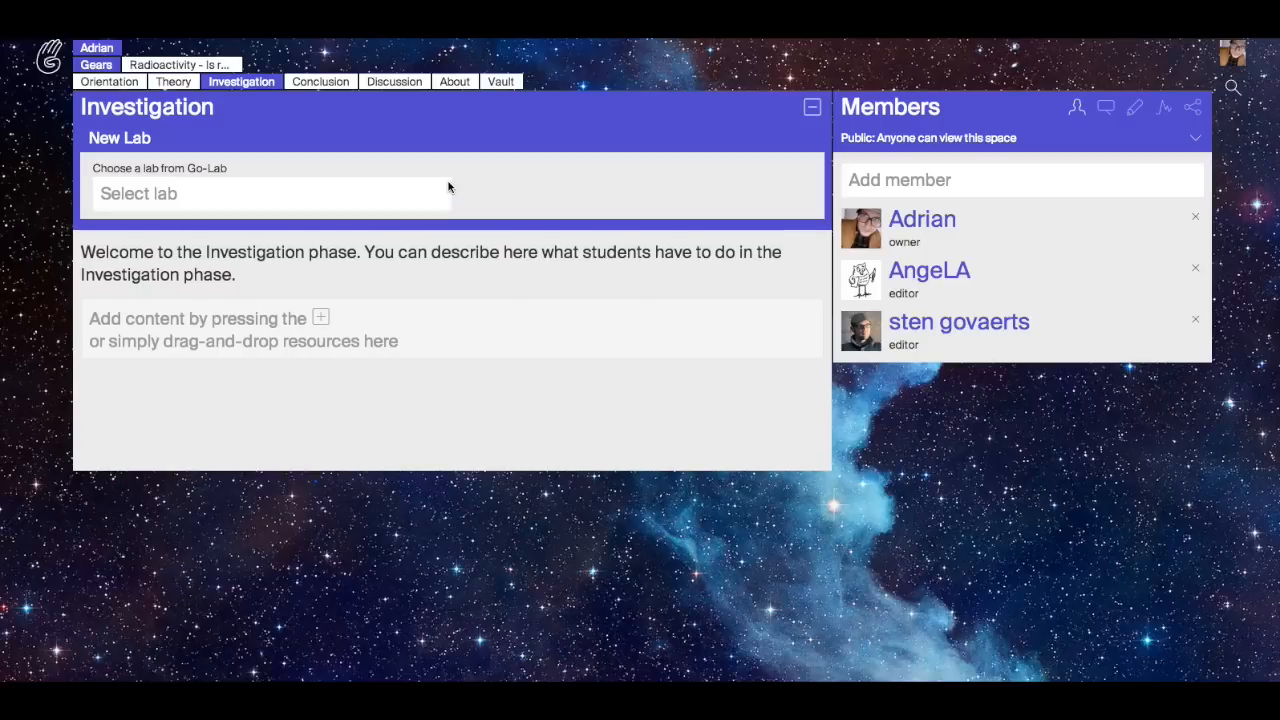
{"action": "left_click", "coordinate": [196, 197]}
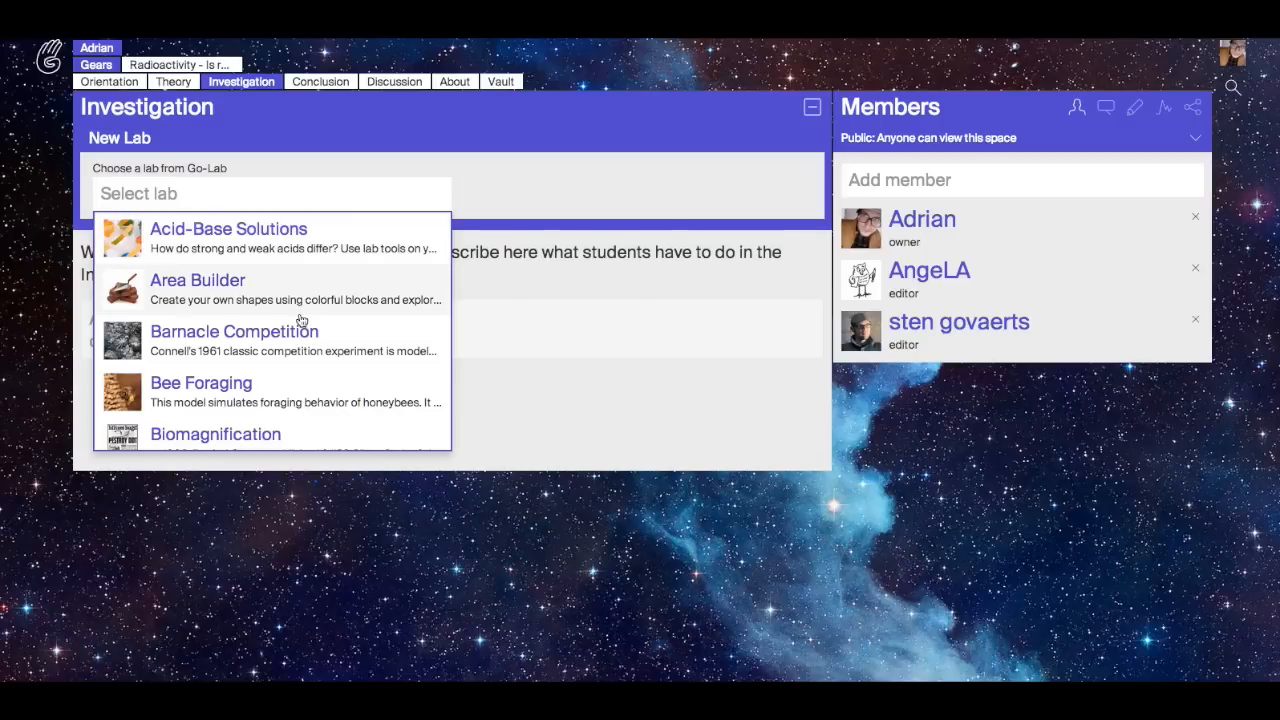
{"action": "scroll", "coordinate": [283, 366], "scroll_direction": "down", "scroll_amount": 3}
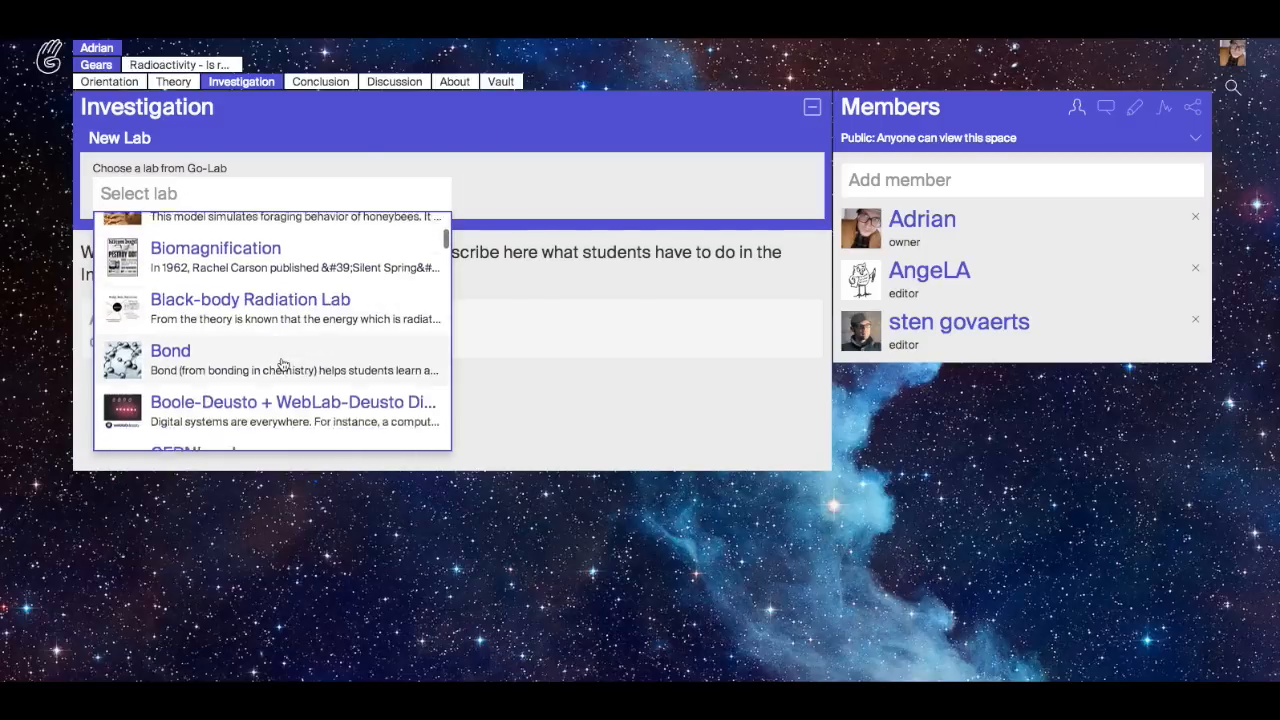
{"action": "scroll", "coordinate": [283, 366], "scroll_direction": "down", "scroll_amount": 8}
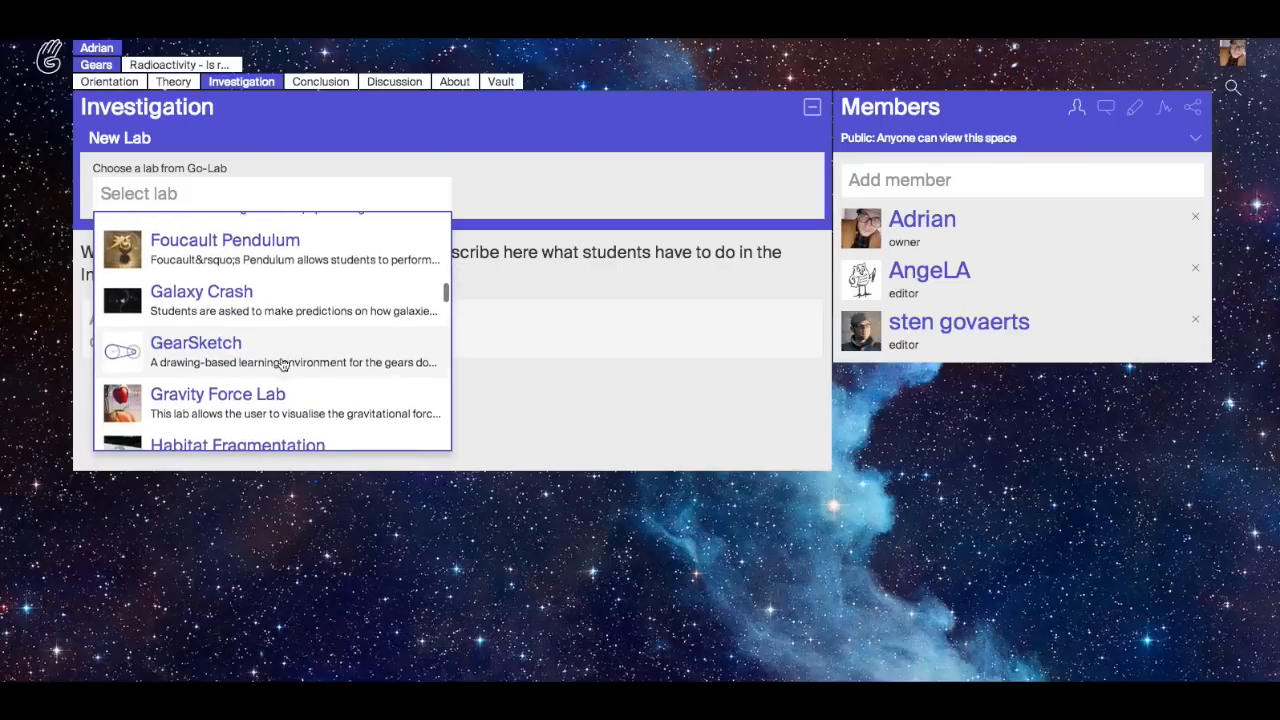
{"action": "scroll", "coordinate": [283, 366], "scroll_direction": "down", "scroll_amount": 1}
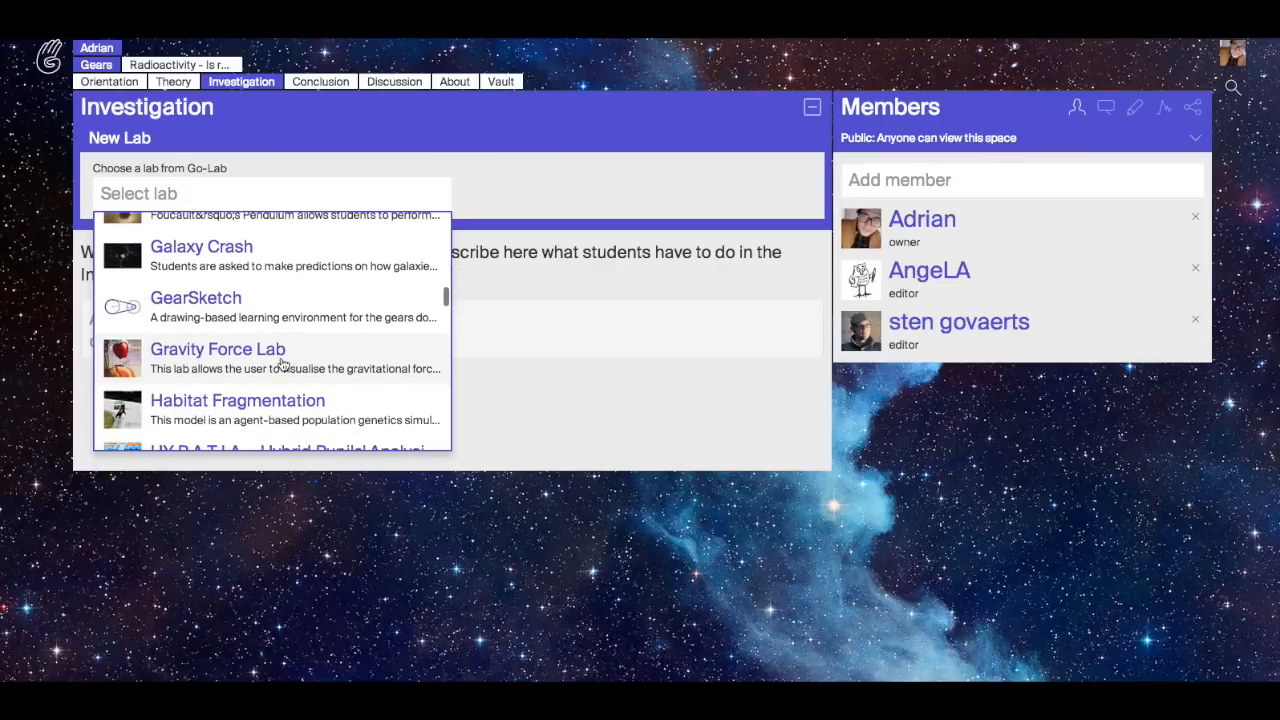
{"action": "left_click", "coordinate": [189, 305]}
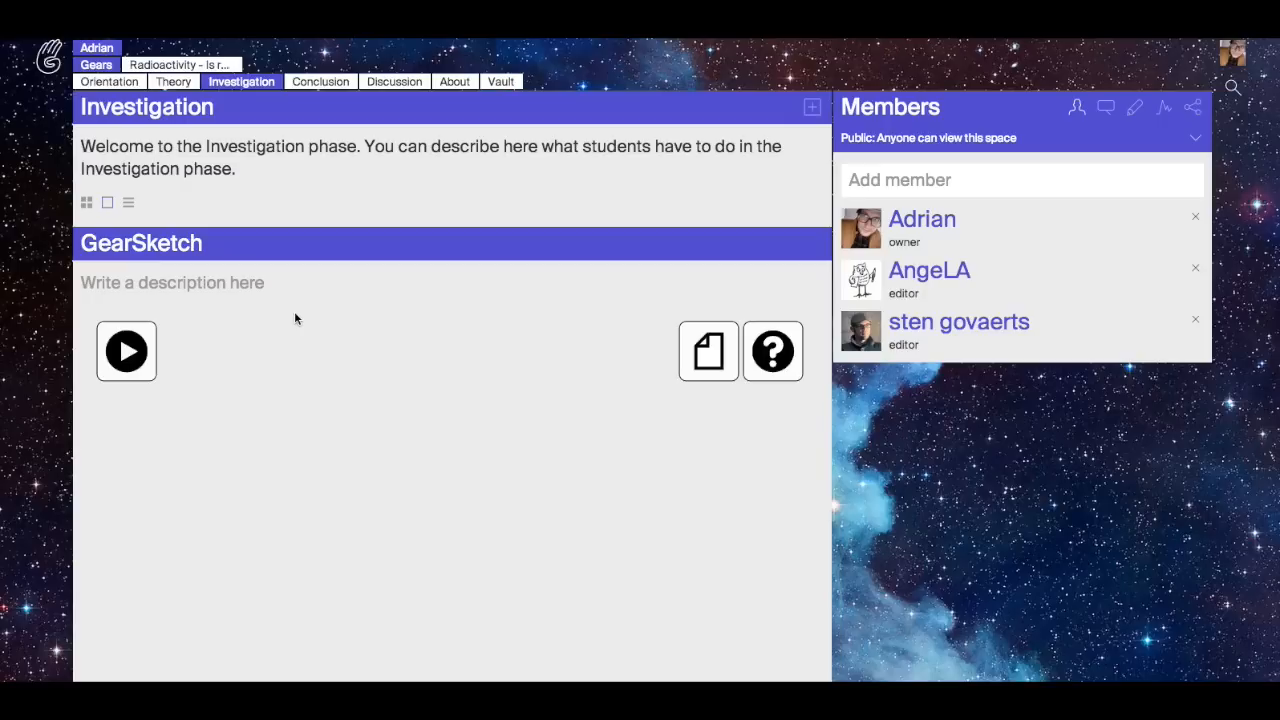
Sketch two gears joined by a chain in GearSketch, add a clockwise rotation arrow to the larger gear and run the simulation.
{"action": "mouse_move", "coordinate": [265, 401]}
{"action": "left_mouse_down"}
{"action": "mouse_move", "coordinate": [197, 455]}
{"action": "mouse_move", "coordinate": [333, 515]}
{"action": "mouse_move", "coordinate": [228, 403]}
{"action": "mouse_move", "coordinate": [245, 398]}
{"action": "left_mouse_up"}
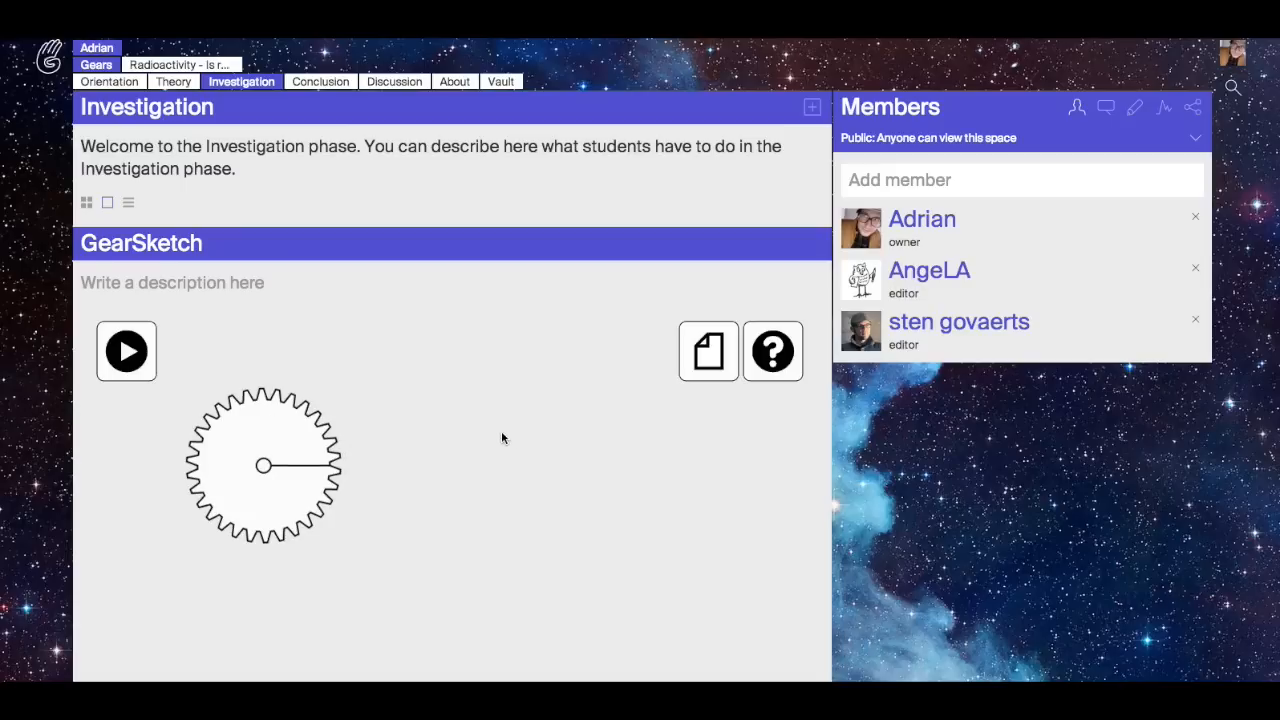
{"action": "mouse_move", "coordinate": [425, 500]}
{"action": "left_mouse_down"}
{"action": "mouse_move", "coordinate": [553, 514]}
{"action": "mouse_move", "coordinate": [470, 435]}
{"action": "mouse_move", "coordinate": [458, 440]}
{"action": "left_mouse_up"}
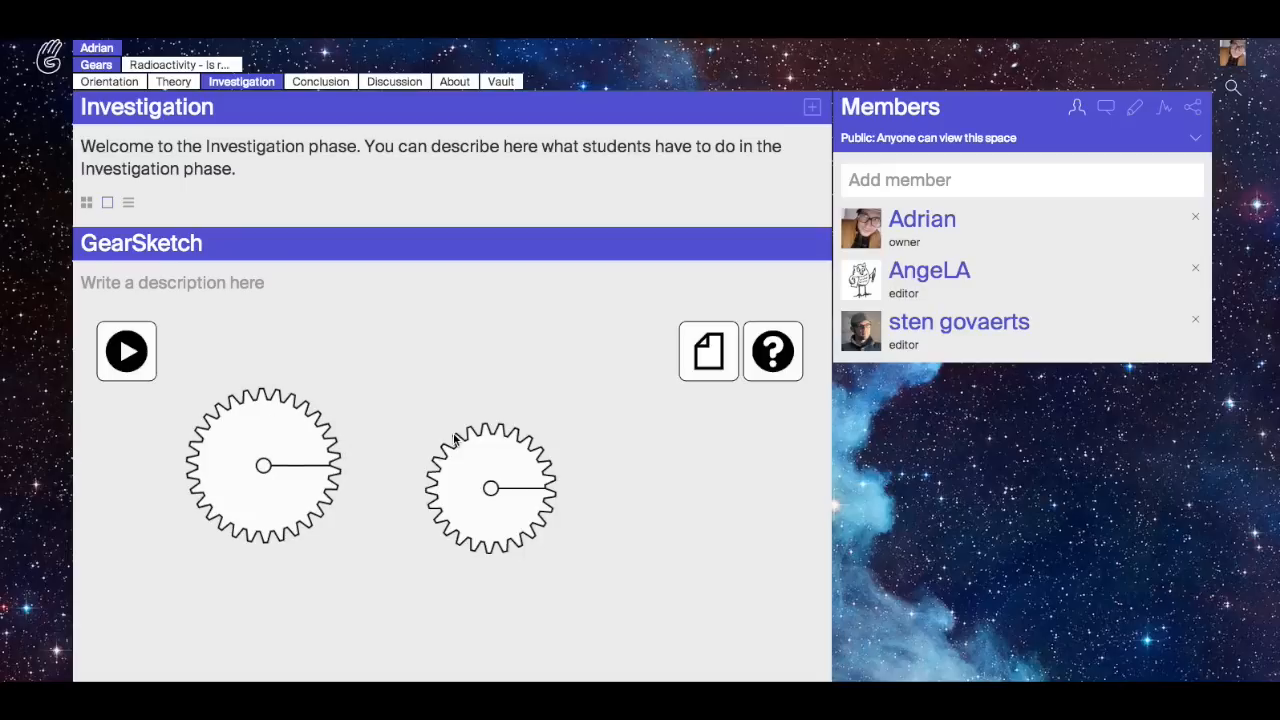
{"action": "mouse_move", "coordinate": [619, 459]}
{"action": "left_mouse_down"}
{"action": "mouse_move", "coordinate": [194, 358]}
{"action": "mouse_move", "coordinate": [148, 460]}
{"action": "mouse_move", "coordinate": [434, 585]}
{"action": "mouse_move", "coordinate": [601, 441]}
{"action": "mouse_move", "coordinate": [619, 459]}
{"action": "left_mouse_up"}
{"action": "left_click_drag", "start_coordinate": [263, 394], "coordinate": [330, 428]}
{"action": "left_click", "coordinate": [130, 364]}
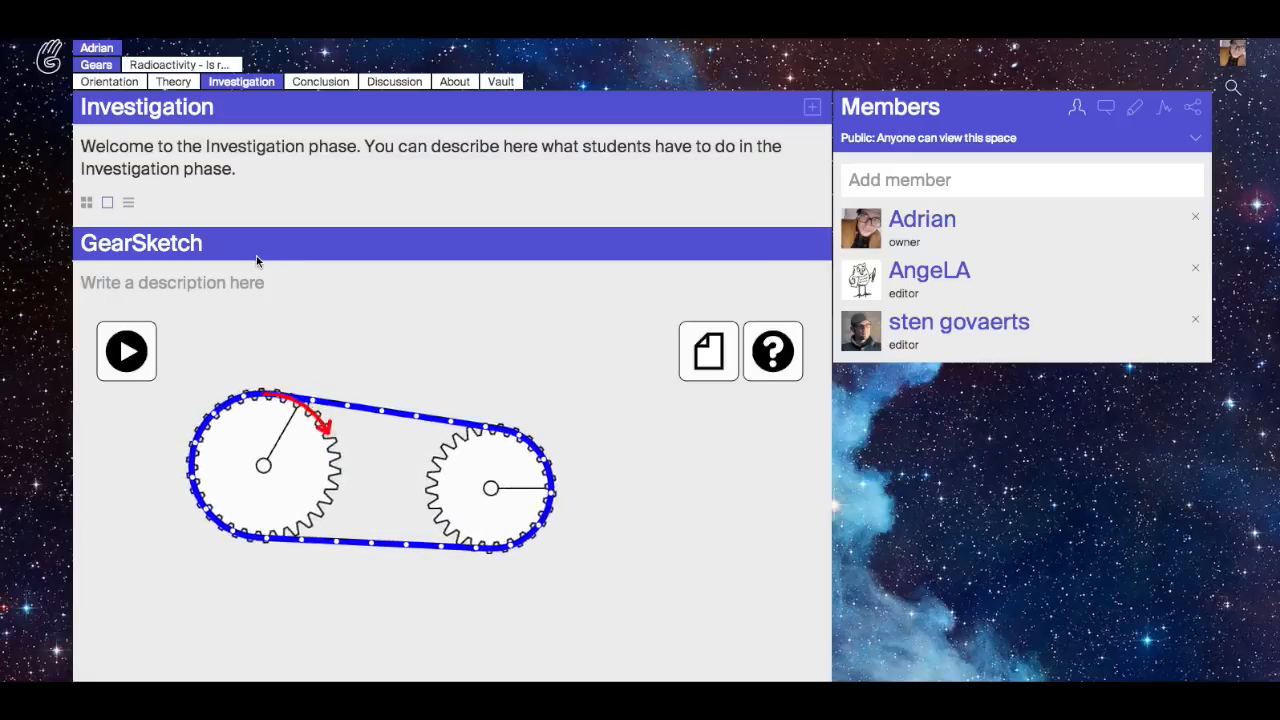
Replace the Investigation phase's default description with "Test your hypothesis with the lab below".
{"action": "left_click_drag", "start_coordinate": [237, 168], "coordinate": [46, 146]}
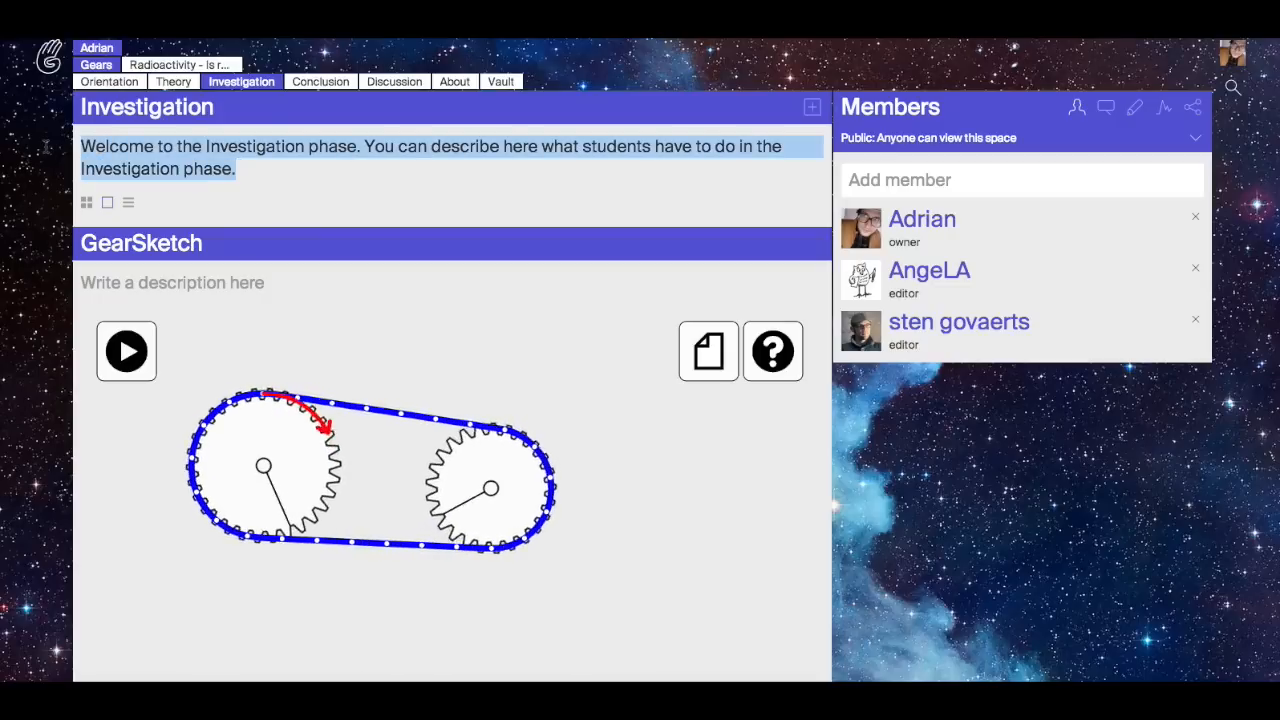
{"action": "key", "text": "BackSpace"}
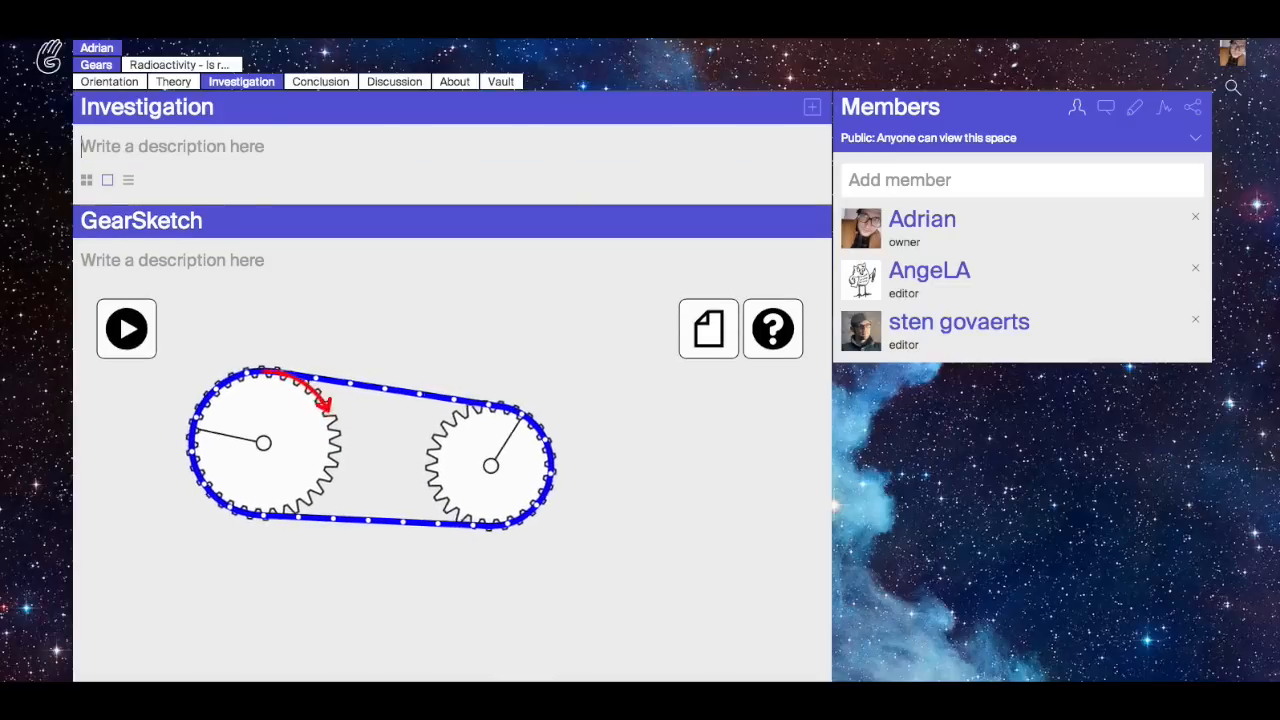
{"action": "type", "text": "Pl"}
{"action": "key", "text": "BackSpace"}
{"action": "key", "text": "BackSpace"}
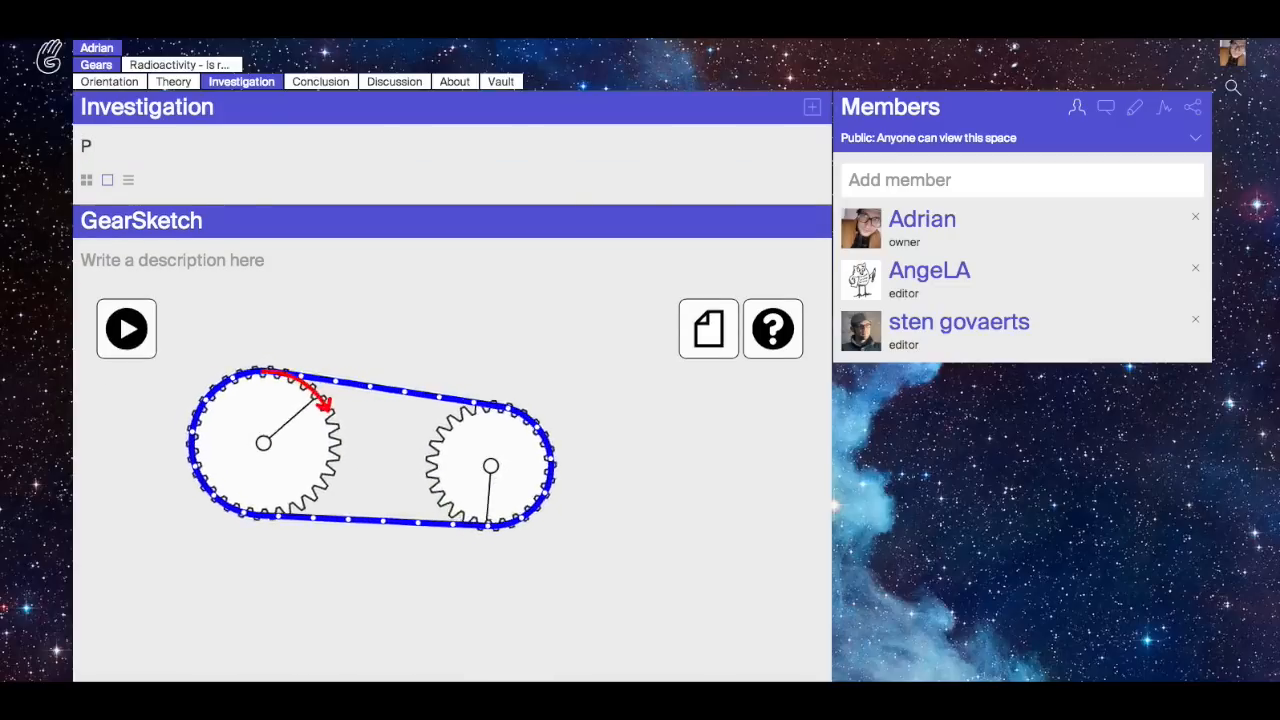
{"action": "type", "text": "Test you"}
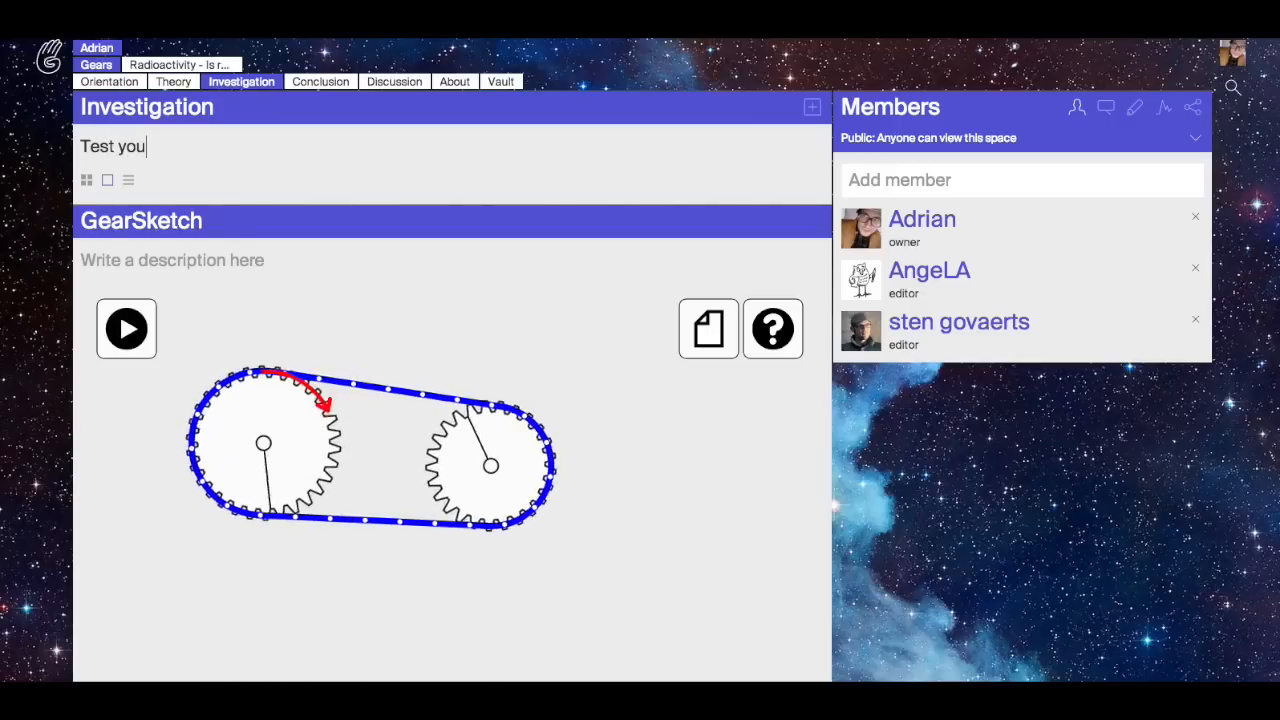
{"action": "type", "text": "r hypothe"}
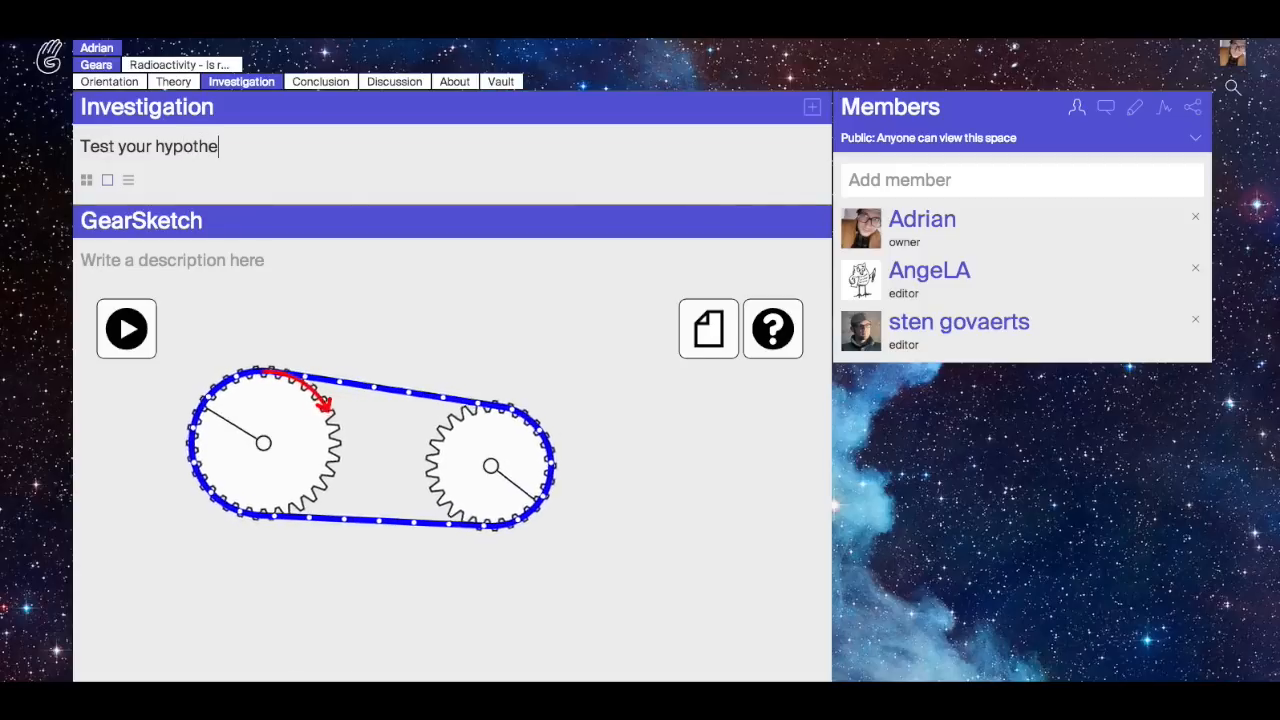
{"action": "type", "text": "sis with t"}
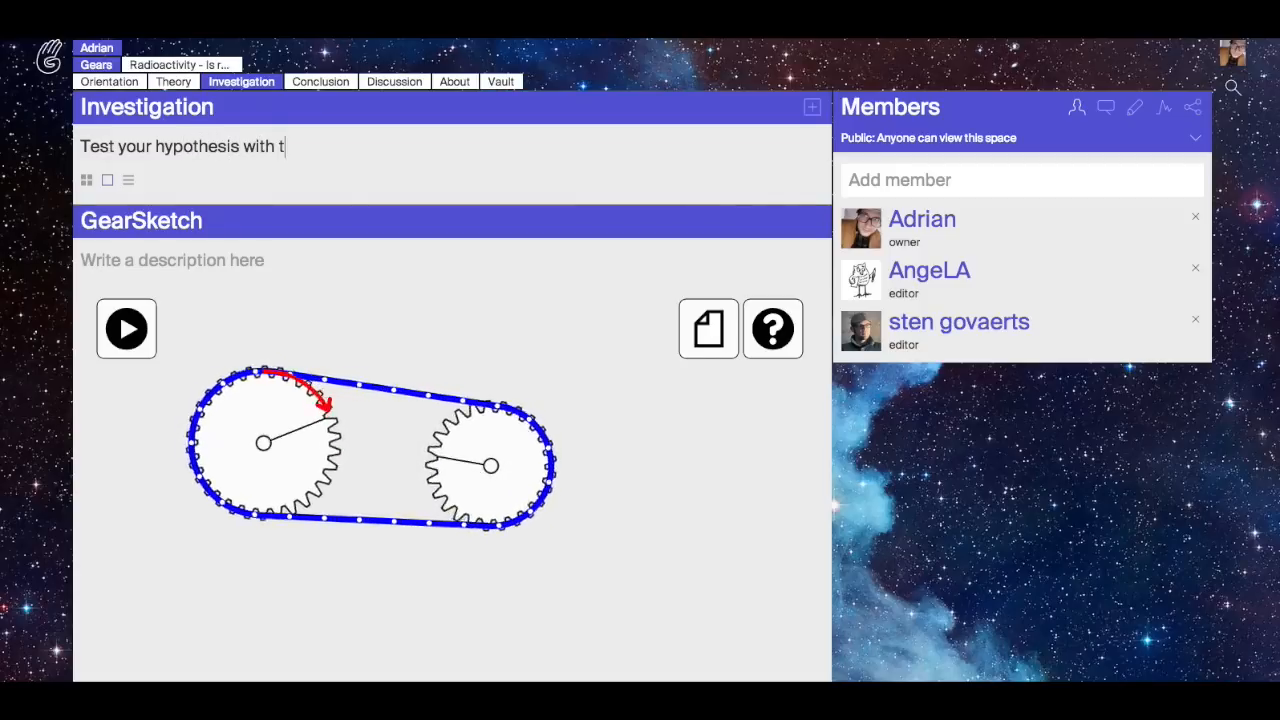
{"action": "type", "text": "he lab below"}
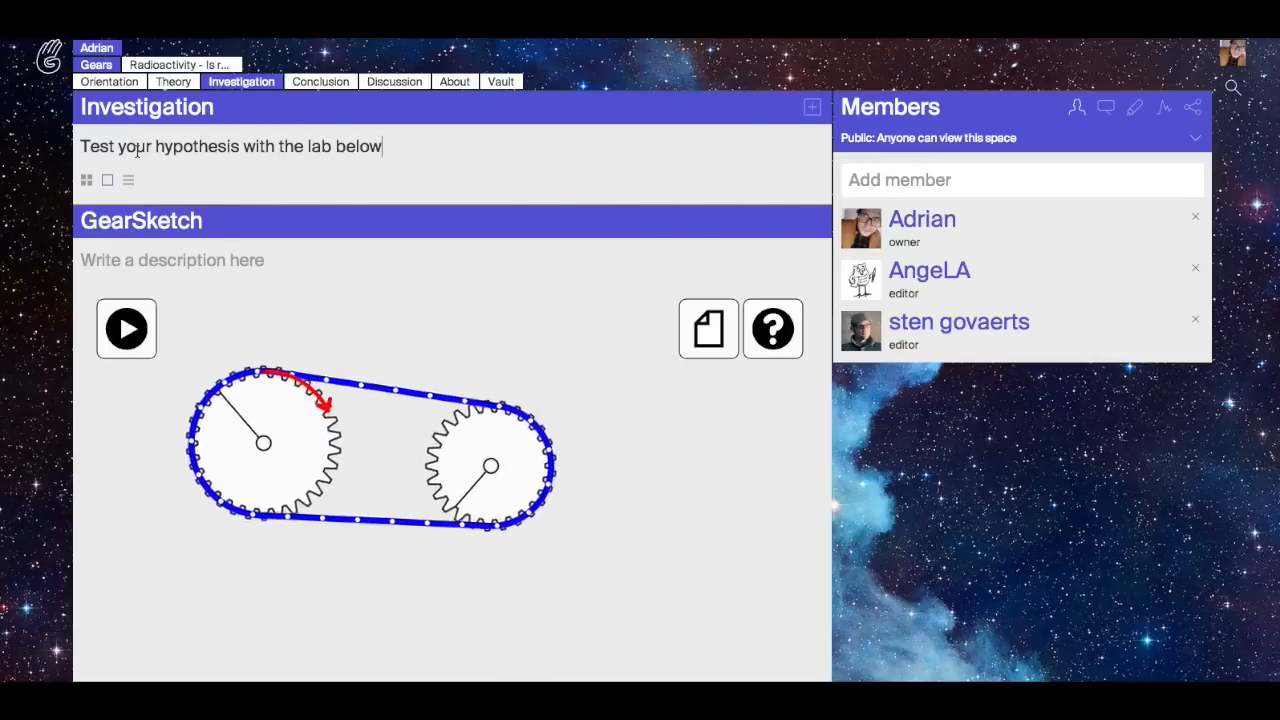
Replace the Conclusion phase's default description with "Upload a poster".
{"action": "left_click", "coordinate": [333, 88]}
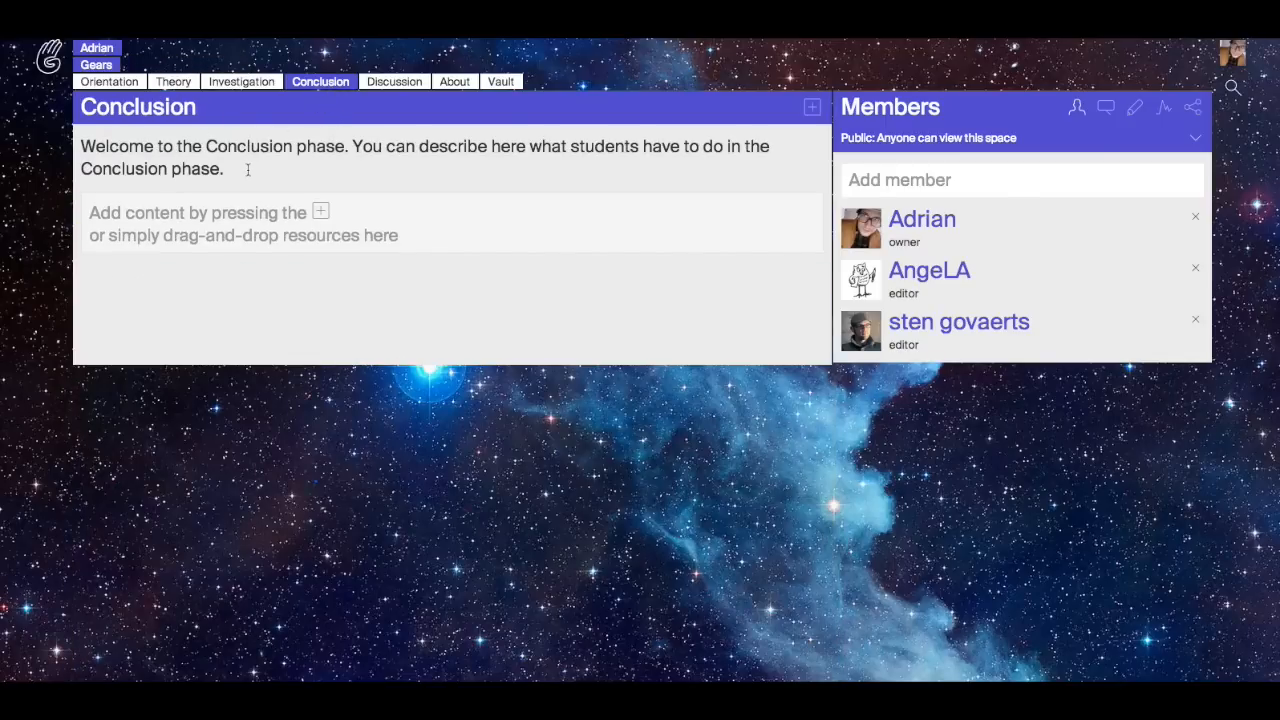
{"action": "left_click_drag", "start_coordinate": [248, 170], "coordinate": [27, 146]}
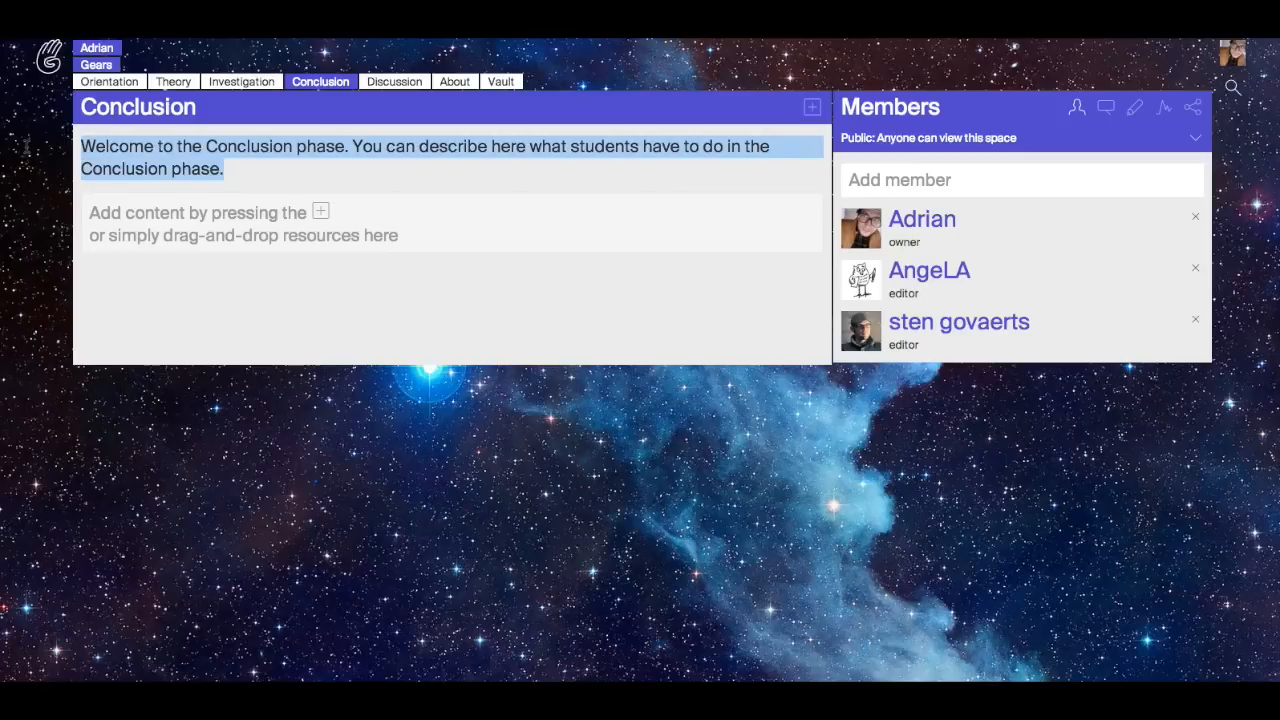
{"action": "type", "text": "Upload a poster"}
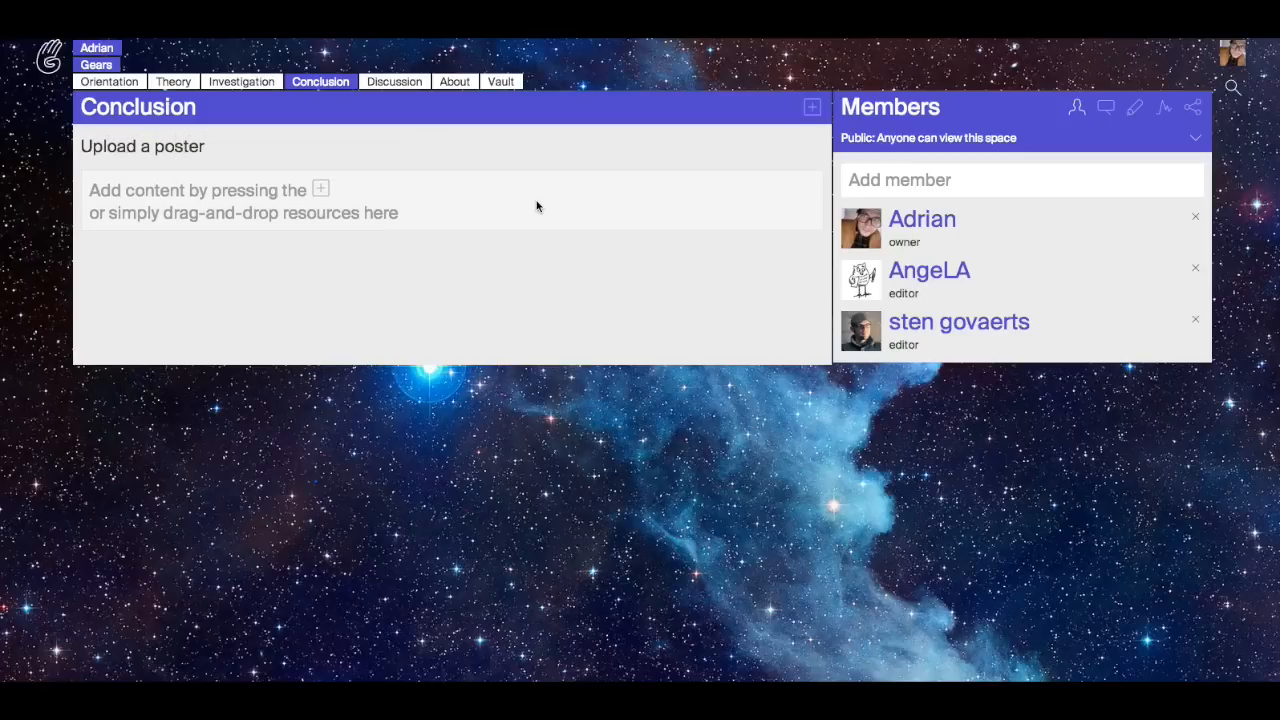
Add the File Drop app from Go-Lab to the Conclusion phase, finding it with the search text "drop".
{"action": "left_click", "coordinate": [812, 108]}
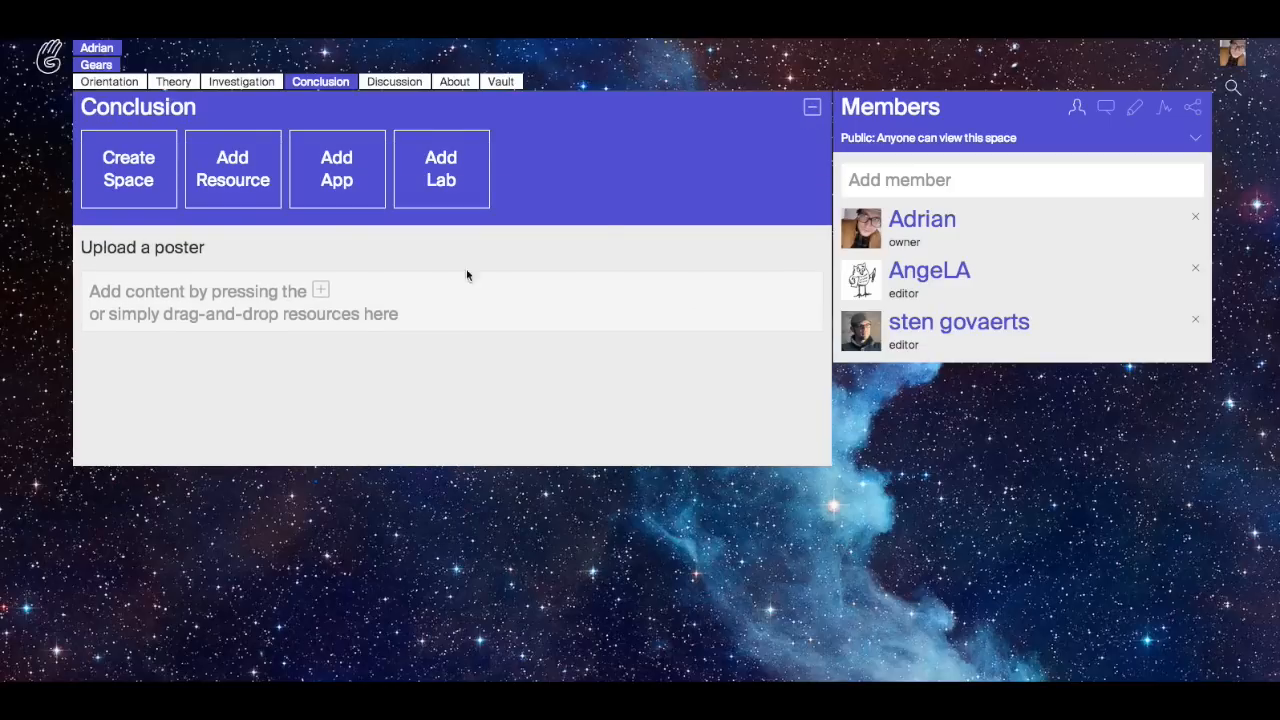
{"action": "left_click", "coordinate": [337, 170]}
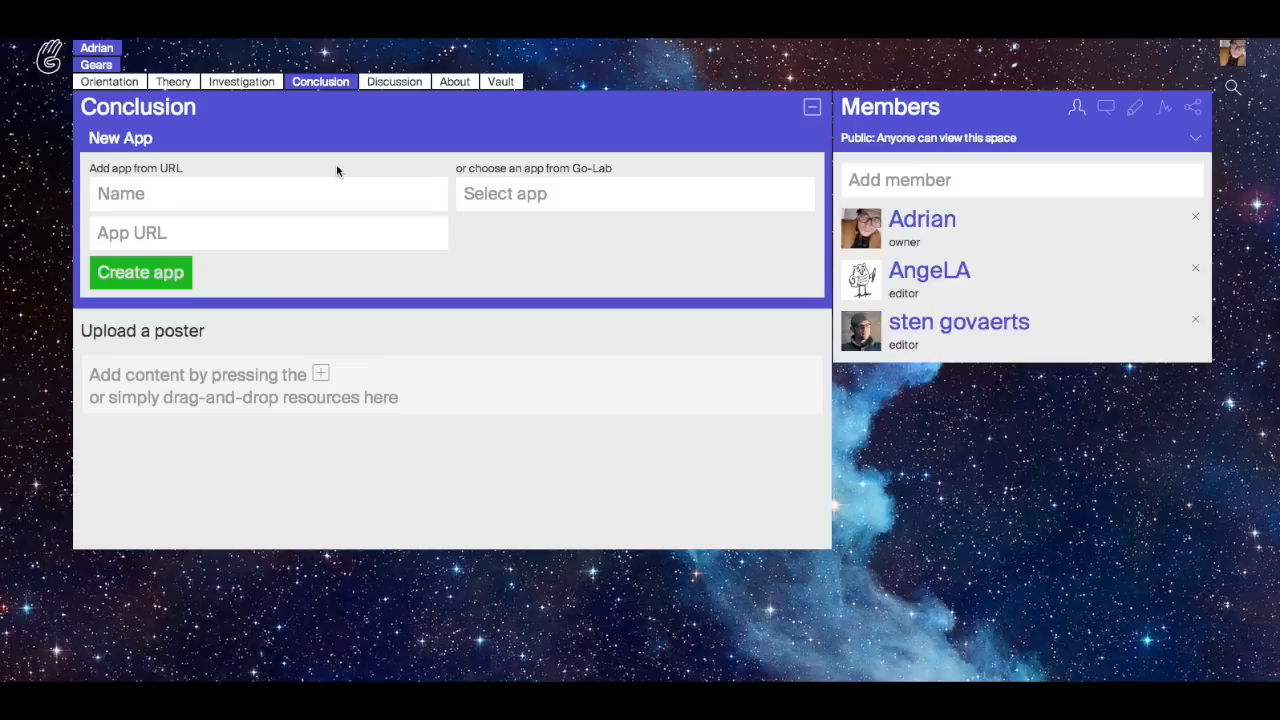
{"action": "left_click", "coordinate": [571, 196]}
{"action": "type", "text": "drop"}
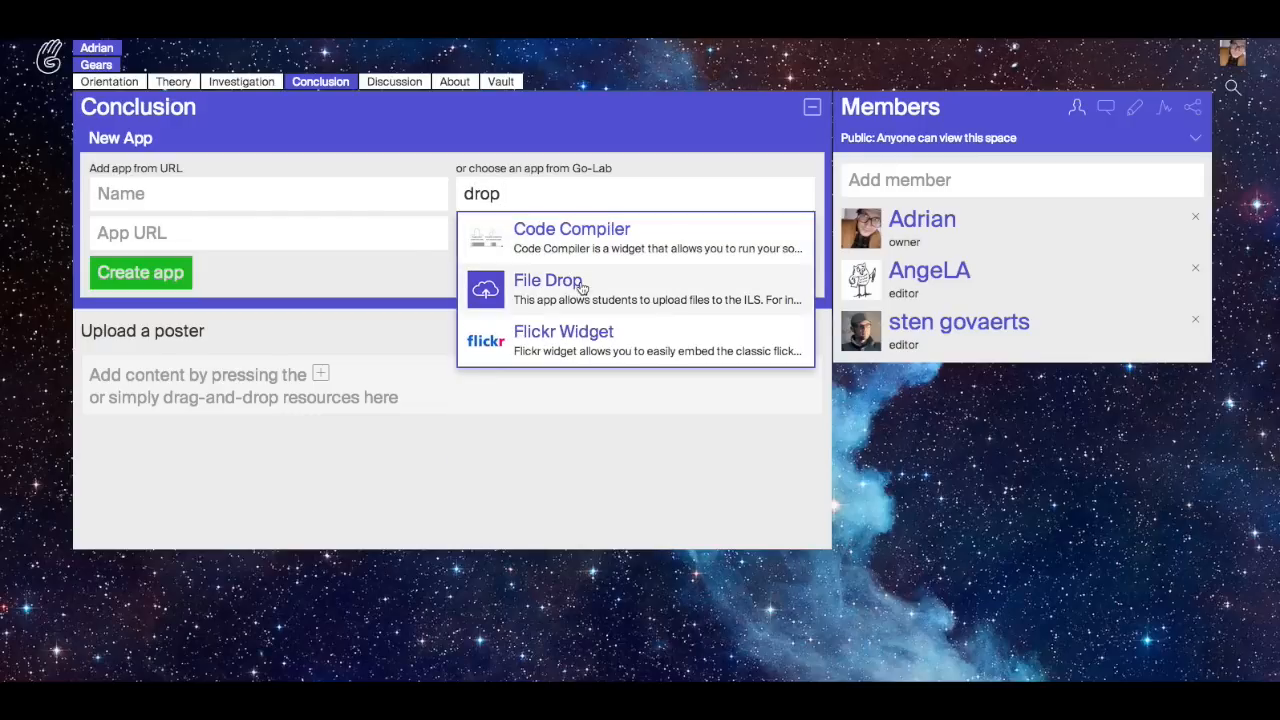
{"action": "left_click", "coordinate": [580, 285]}
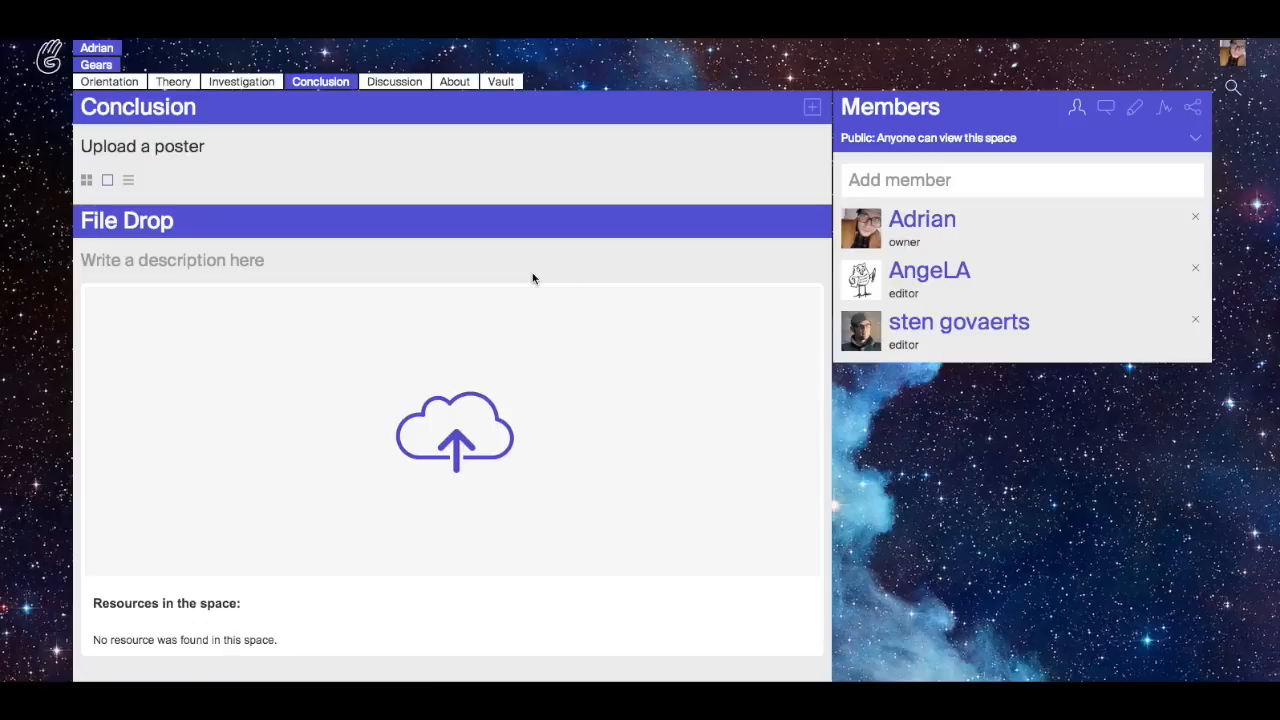
Show the Gears space's contents as a grid of tiles and delete the Discussion phase from it.
{"action": "left_click", "coordinate": [390, 84]}
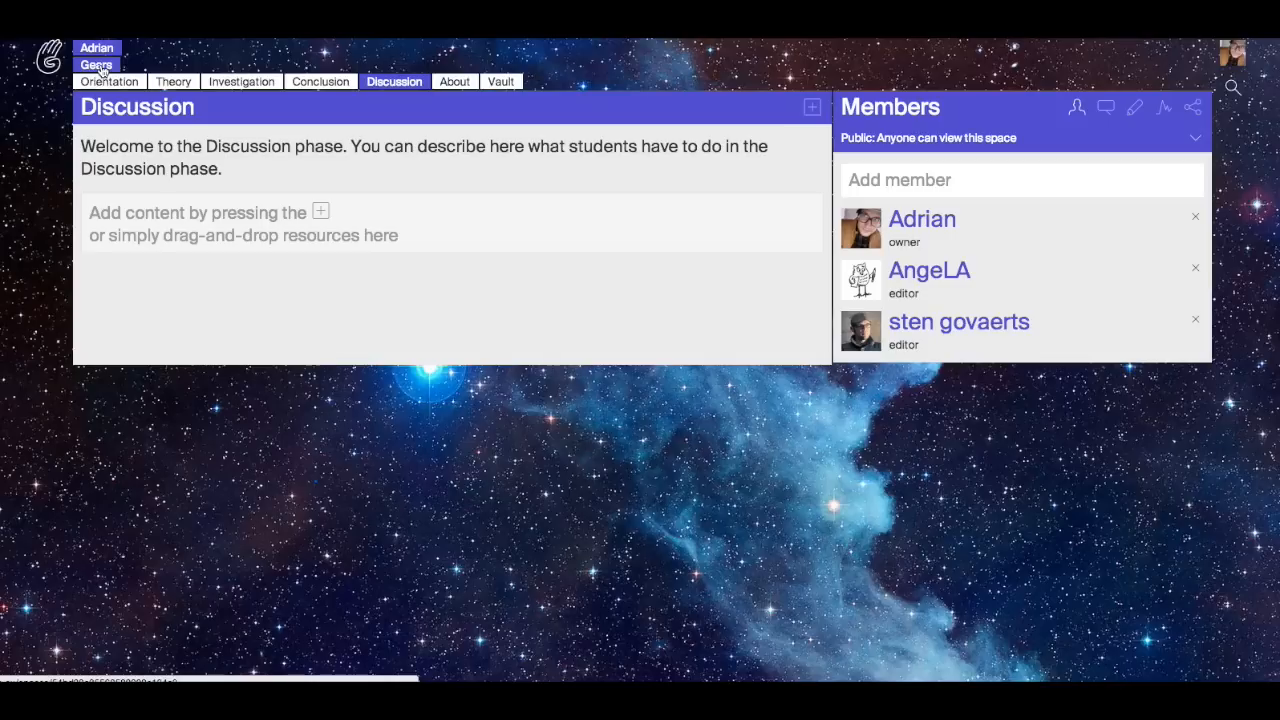
{"action": "left_click", "coordinate": [97, 65]}
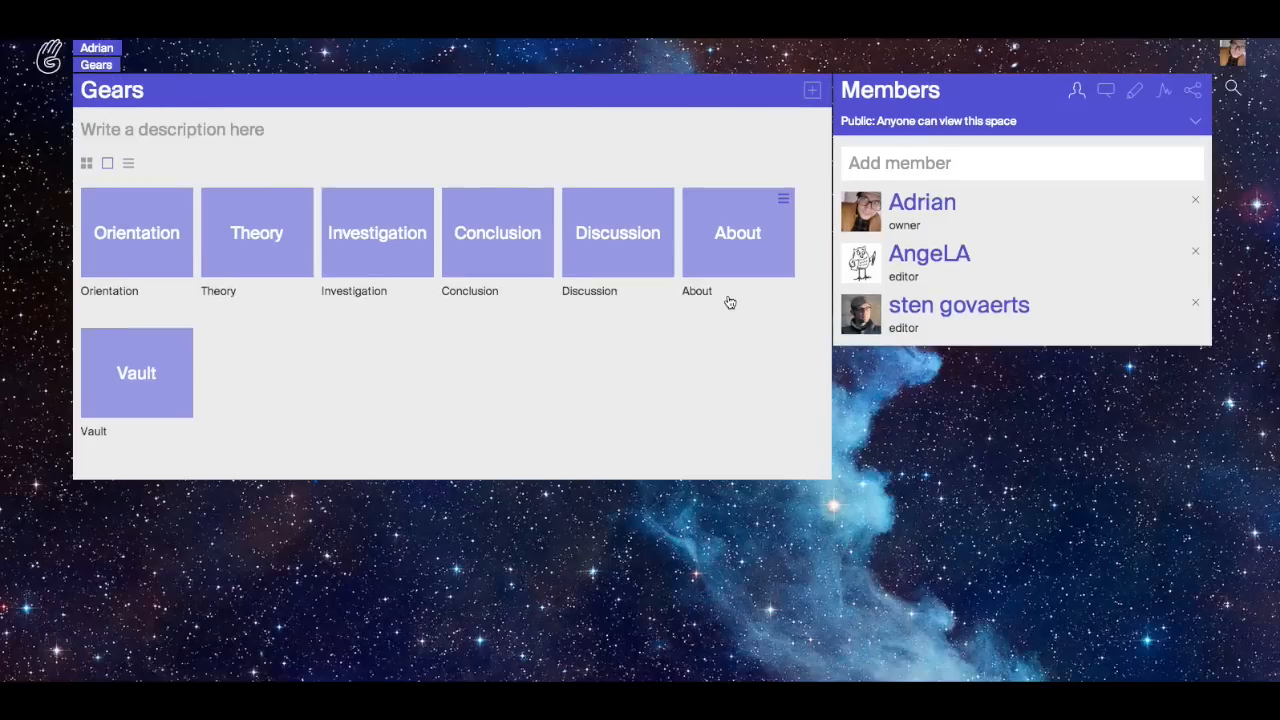
{"action": "left_click", "coordinate": [86, 168]}
{"action": "left_click", "coordinate": [663, 200]}
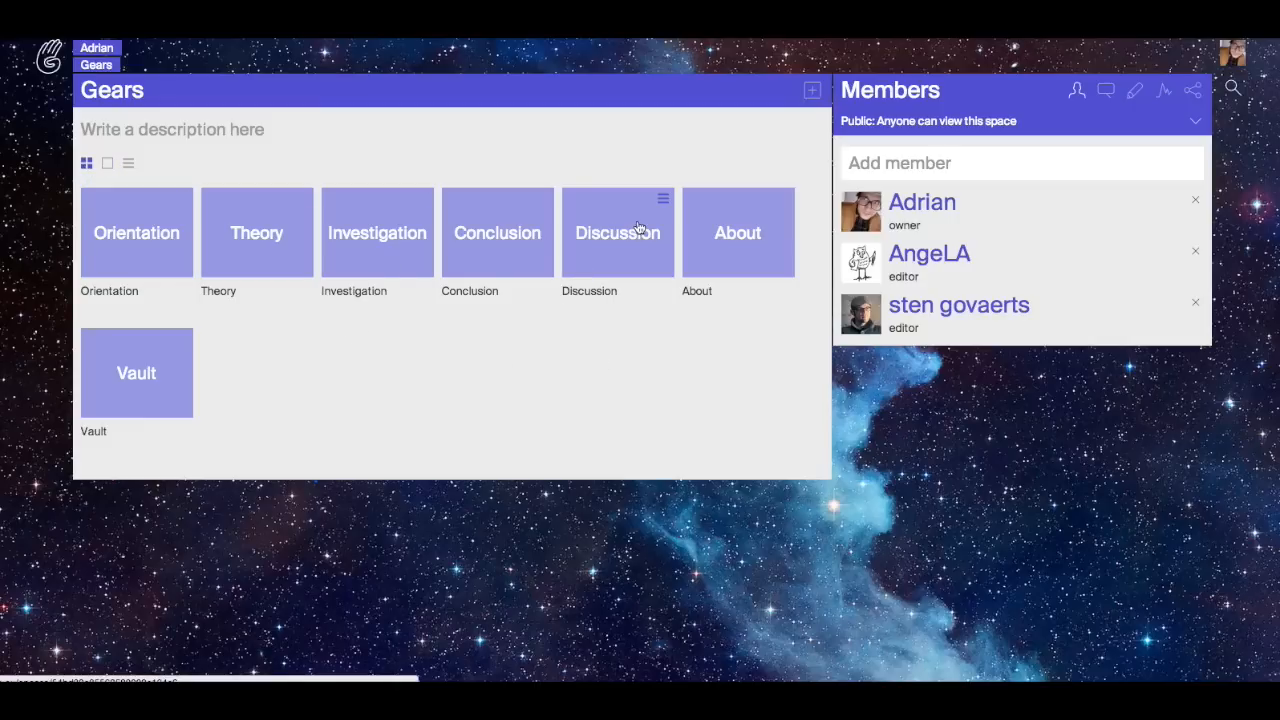
{"action": "left_click", "coordinate": [664, 200]}
{"action": "left_click", "coordinate": [581, 267]}
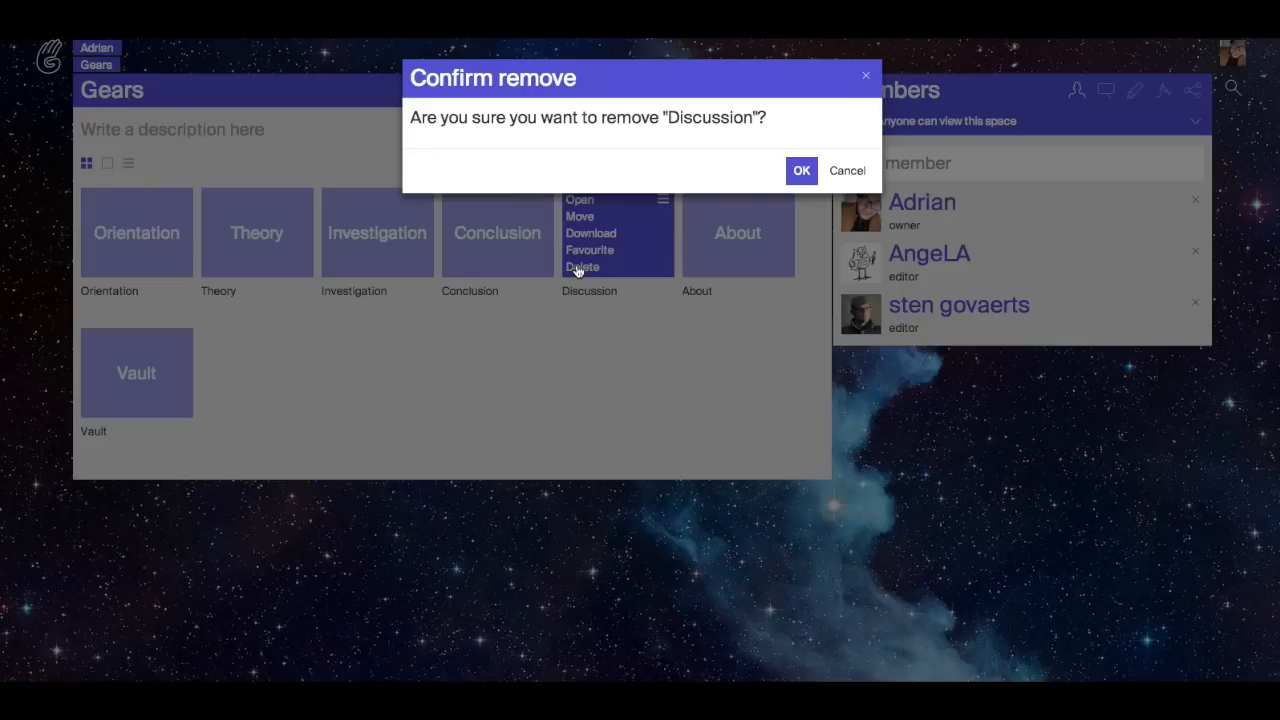
{"action": "left_click", "coordinate": [800, 172]}
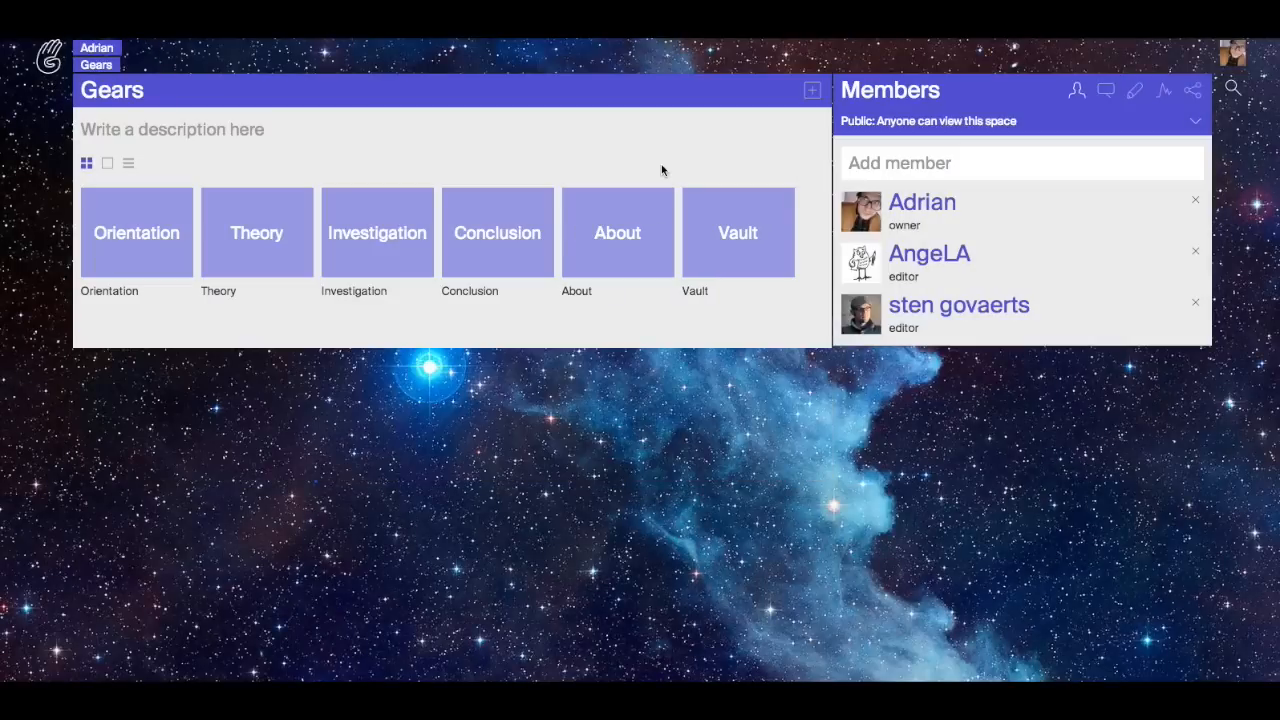
Replace the Gears space background with the image bg.jpg from the Gear folder, and close the folder window.
{"action": "mouse_move", "coordinate": [667, 206]}
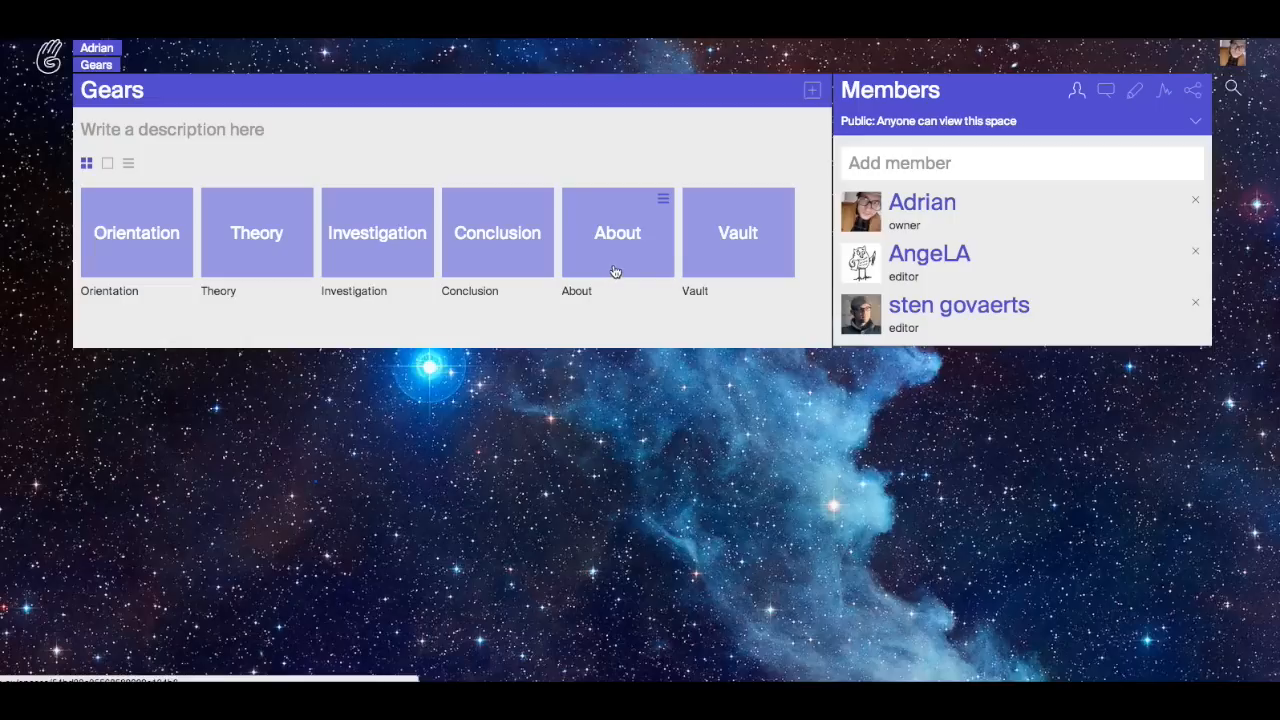
{"action": "left_click", "coordinate": [1135, 97]}
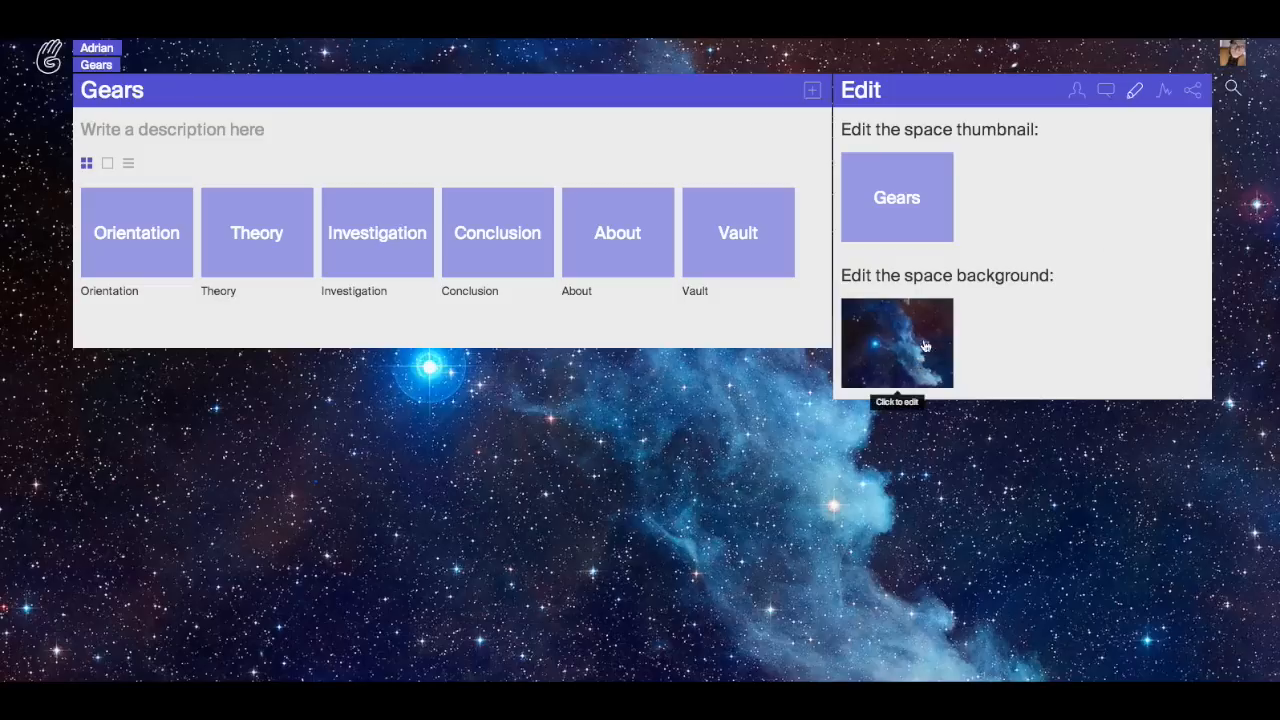
{"action": "left_click", "coordinate": [918, 341]}
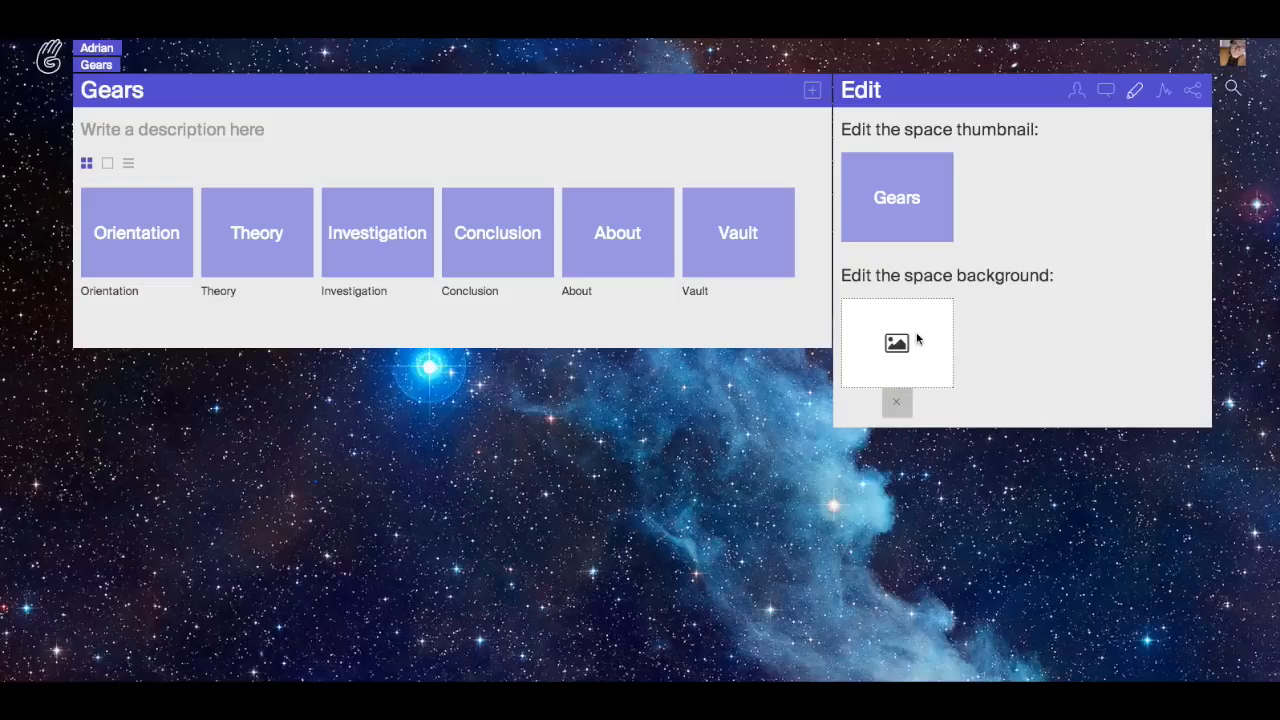
{"action": "left_click", "coordinate": [1046, 694]}
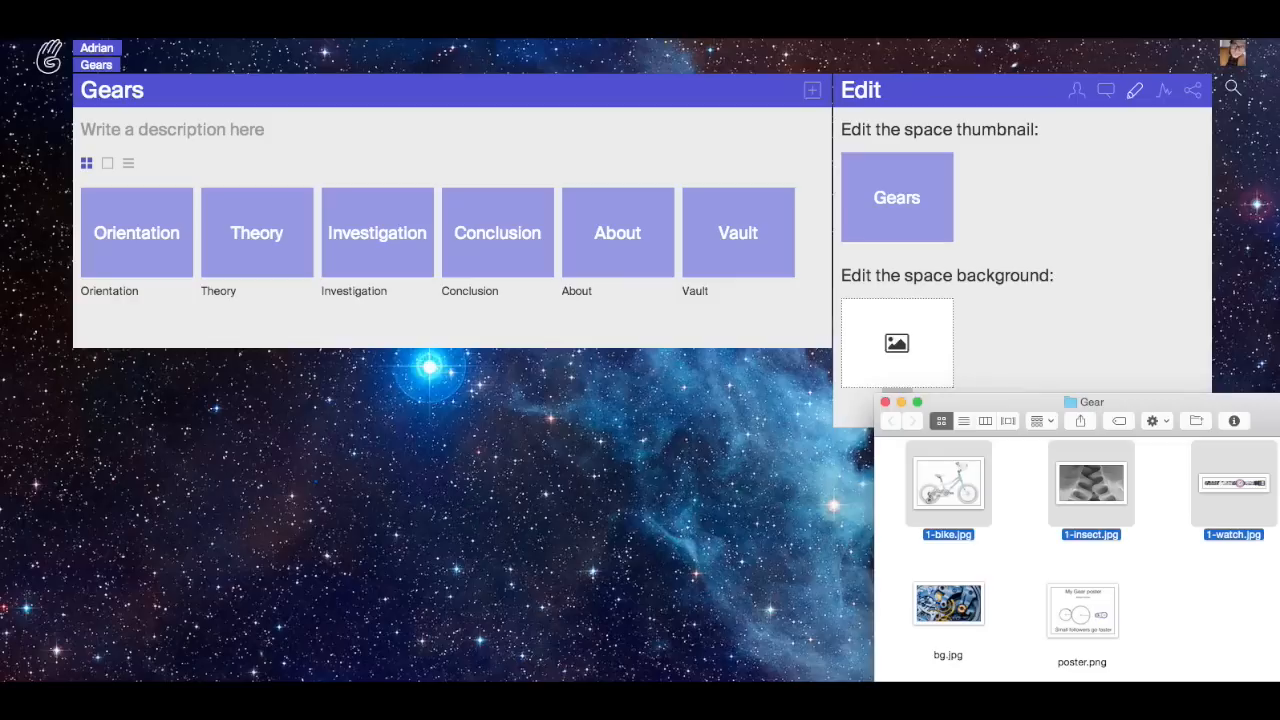
{"action": "left_click_drag", "start_coordinate": [955, 607], "coordinate": [922, 337]}
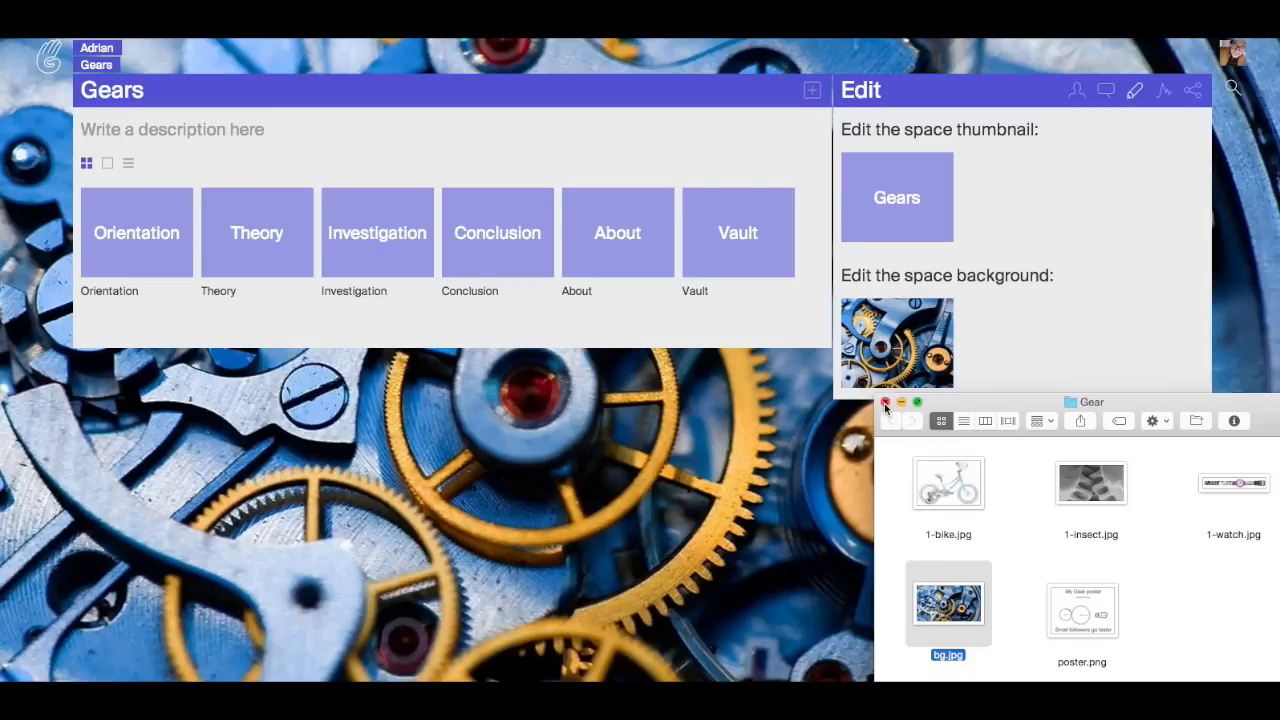
{"action": "left_click", "coordinate": [885, 402]}
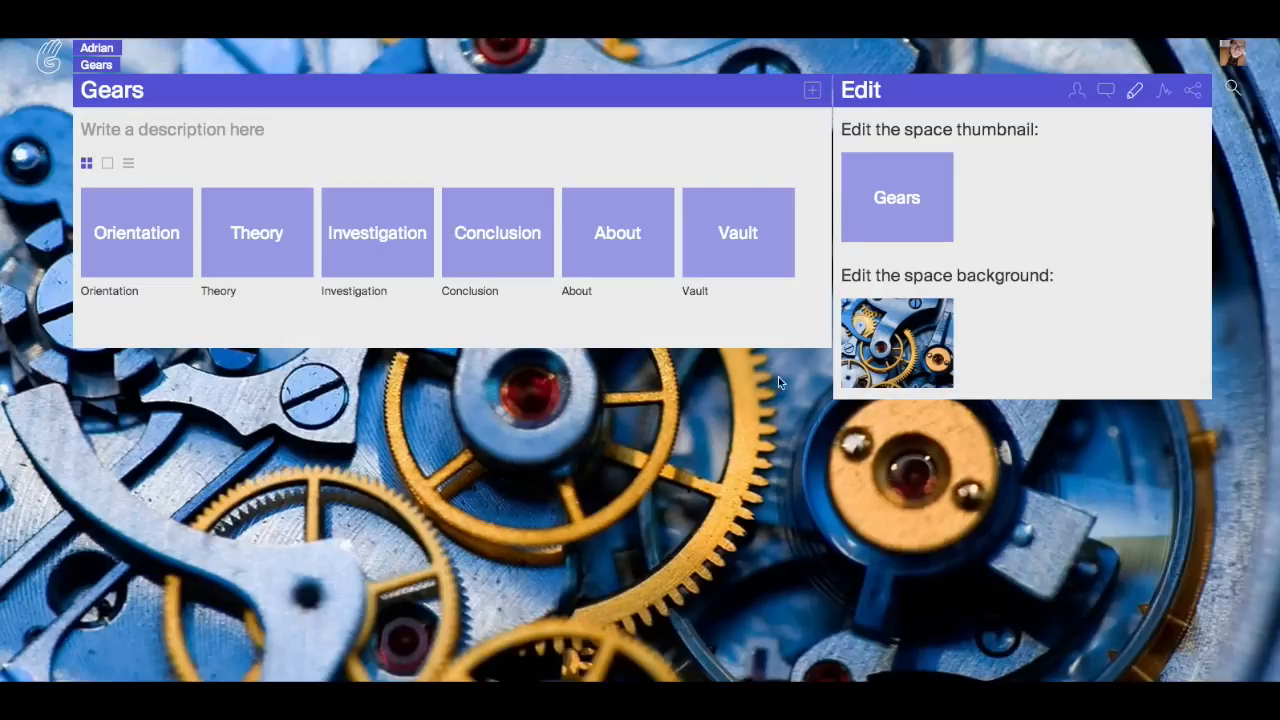